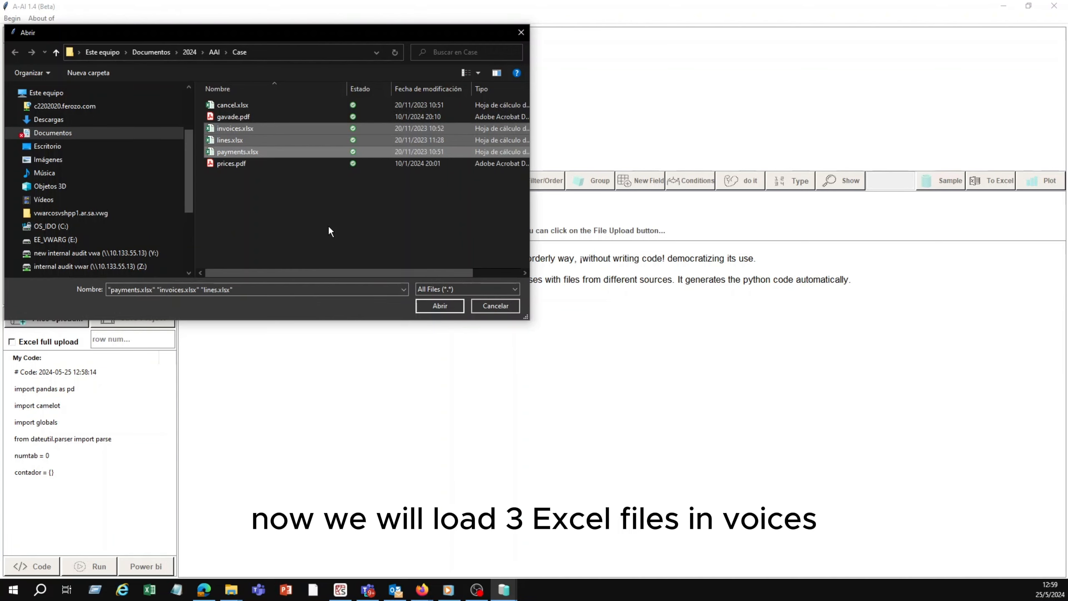
Step: Load the invoices.xlsx, lines.xlsx and payments.xlsx files and open the lines table
{"action": "left_click", "coordinate": [447, 305]}
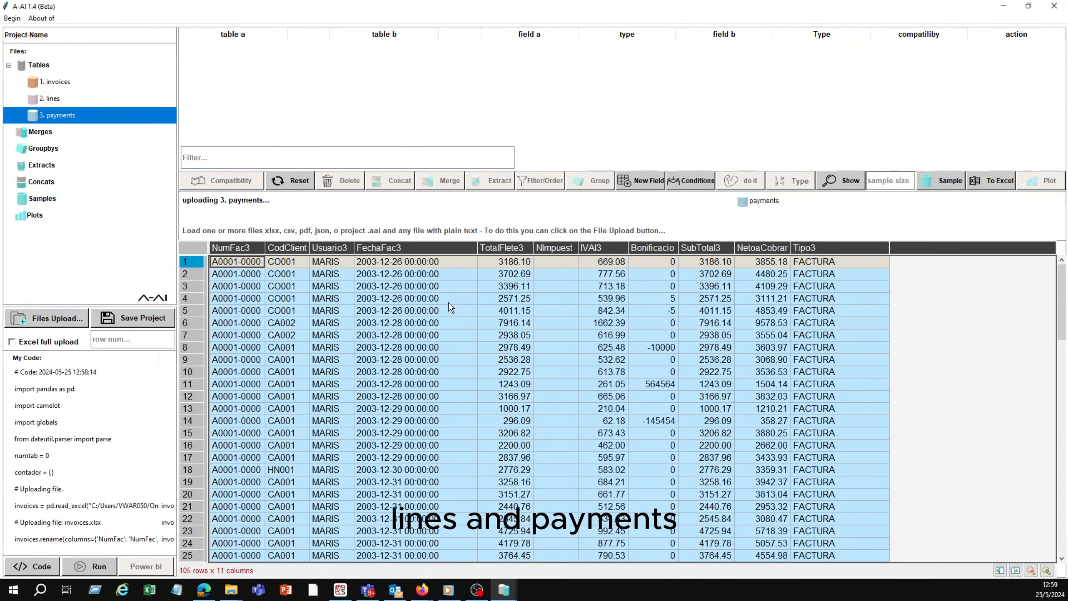
{"action": "left_click", "coordinate": [67, 99]}
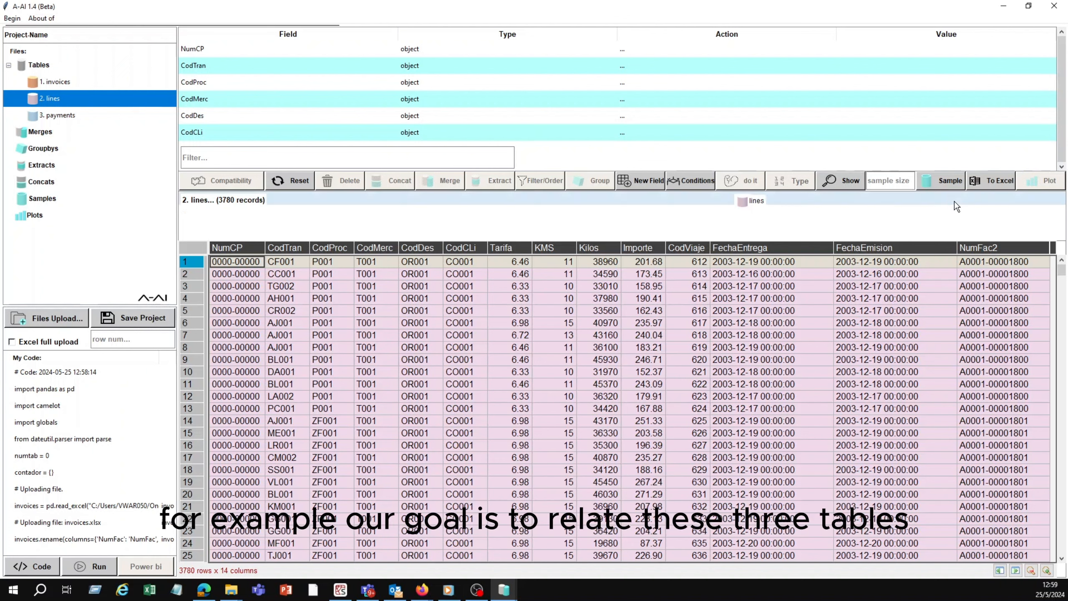
Step: Mark the CodCLi field of the lines table as a groupby field
{"action": "left_click", "coordinate": [1061, 168]}
{"action": "left_click", "coordinate": [1061, 167]}
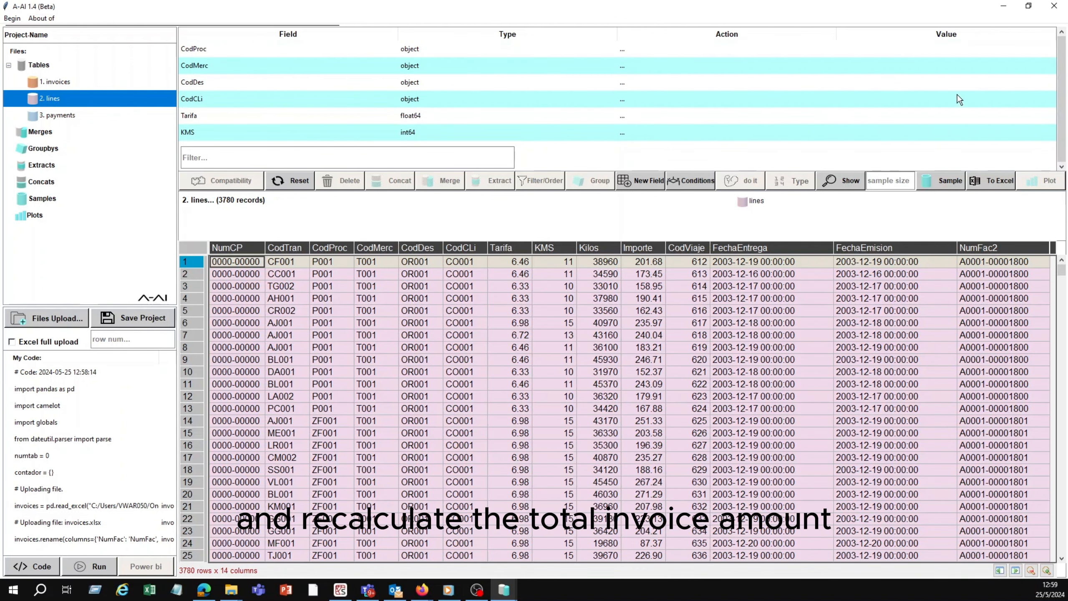
{"action": "left_click", "coordinate": [821, 99]}
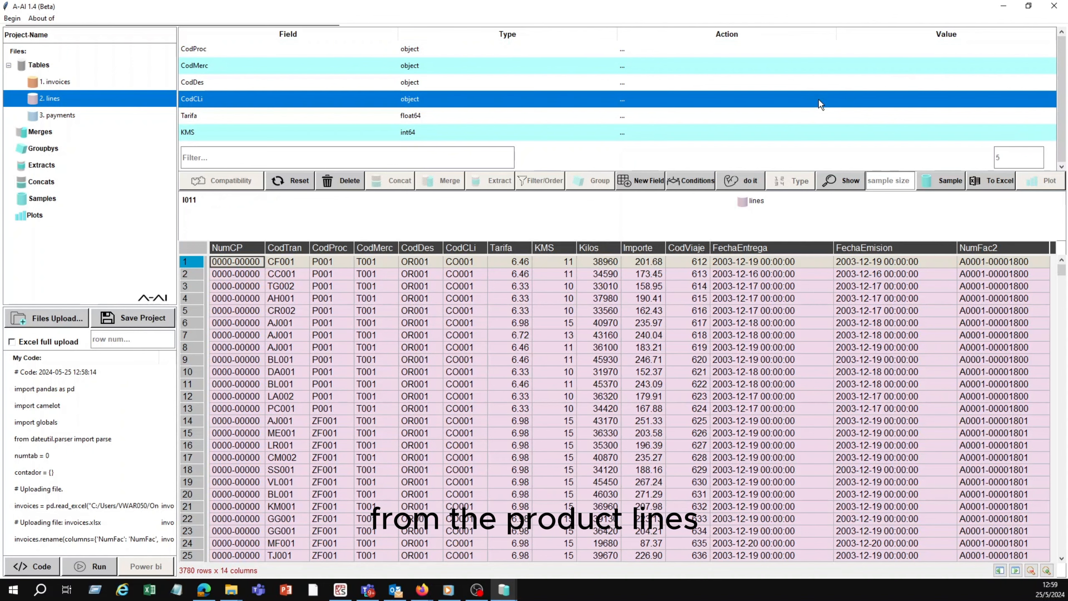
{"action": "right_click", "coordinate": [819, 98]}
{"action": "left_click", "coordinate": [829, 122]}
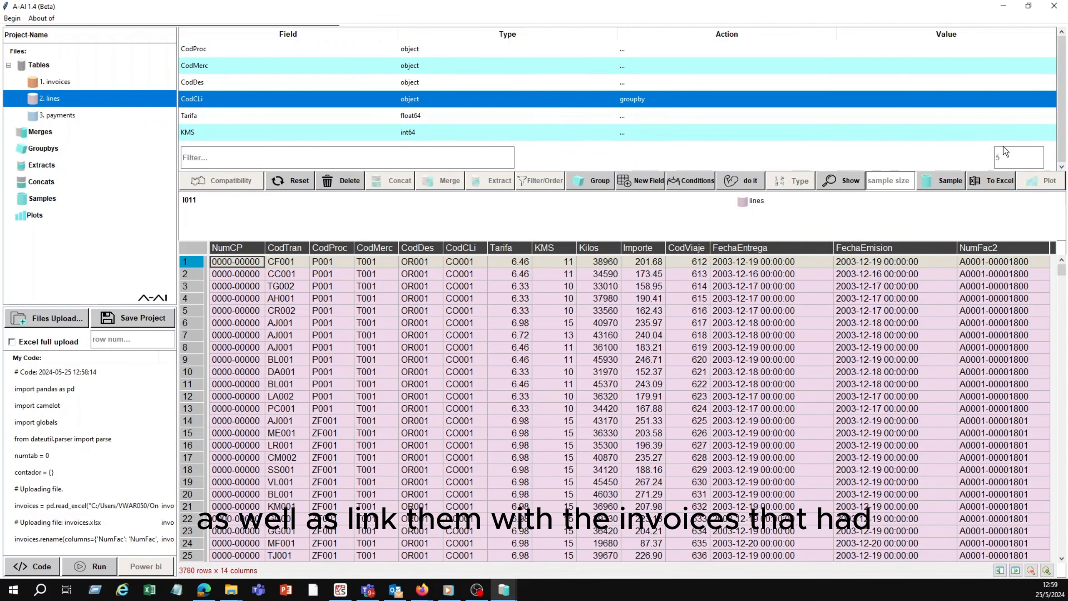
Step: Set the Importe field of the lines table to be aggregated by sum
{"action": "left_click", "coordinate": [1061, 167]}
{"action": "left_click", "coordinate": [1061, 168]}
{"action": "left_click", "coordinate": [1061, 167]}
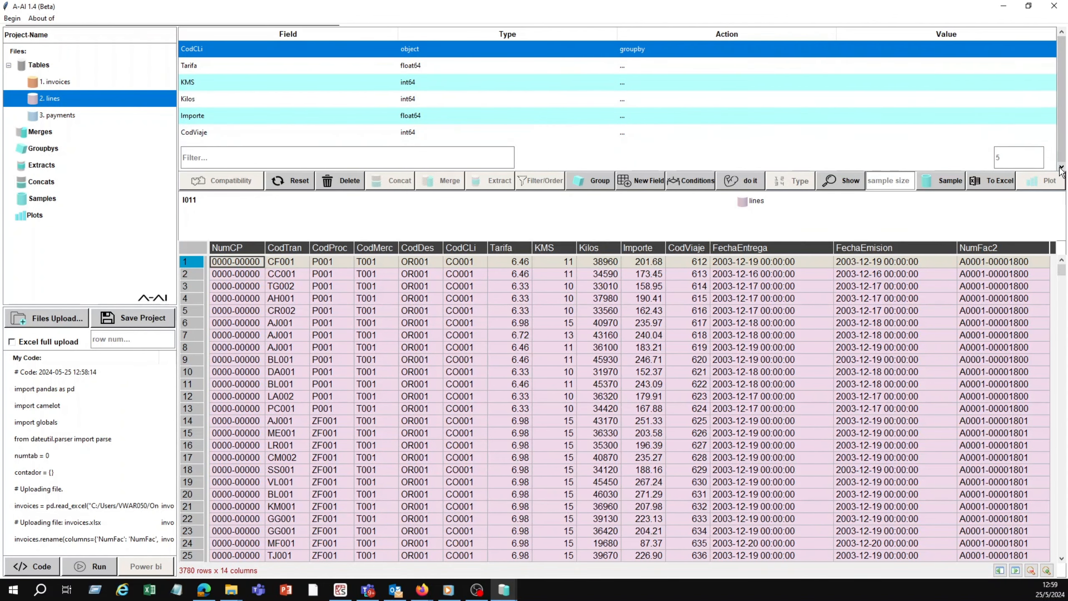
{"action": "left_click", "coordinate": [761, 119]}
{"action": "right_click", "coordinate": [761, 119]}
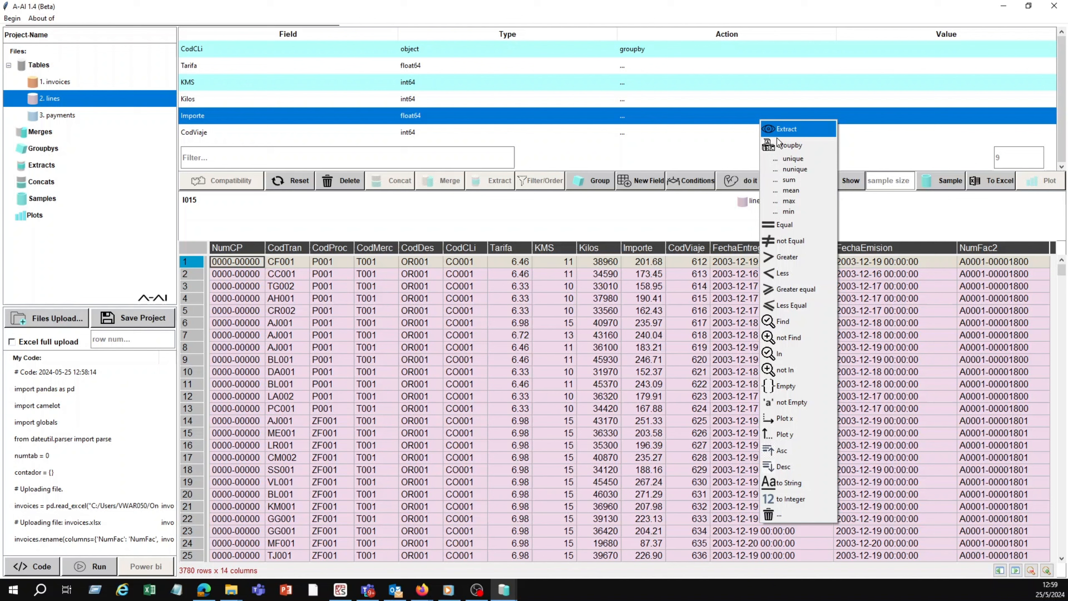
{"action": "left_click", "coordinate": [794, 179]}
Step: Mark NumFac2 as a second groupby field and group the lines table into a new table
{"action": "left_click", "coordinate": [1061, 167]}
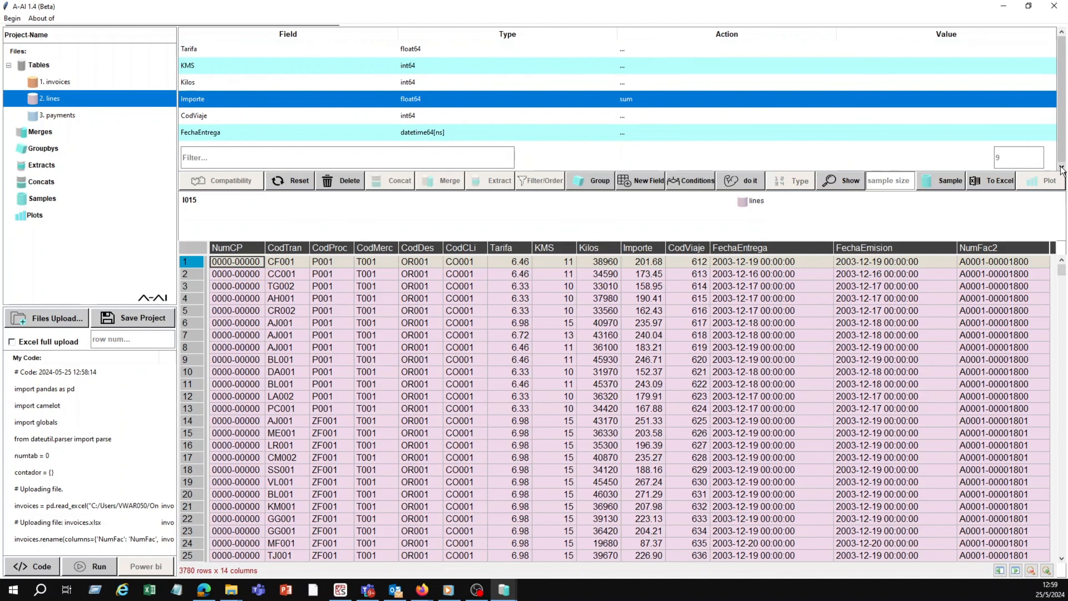
{"action": "left_click", "coordinate": [1061, 167]}
{"action": "left_click", "coordinate": [1061, 167]}
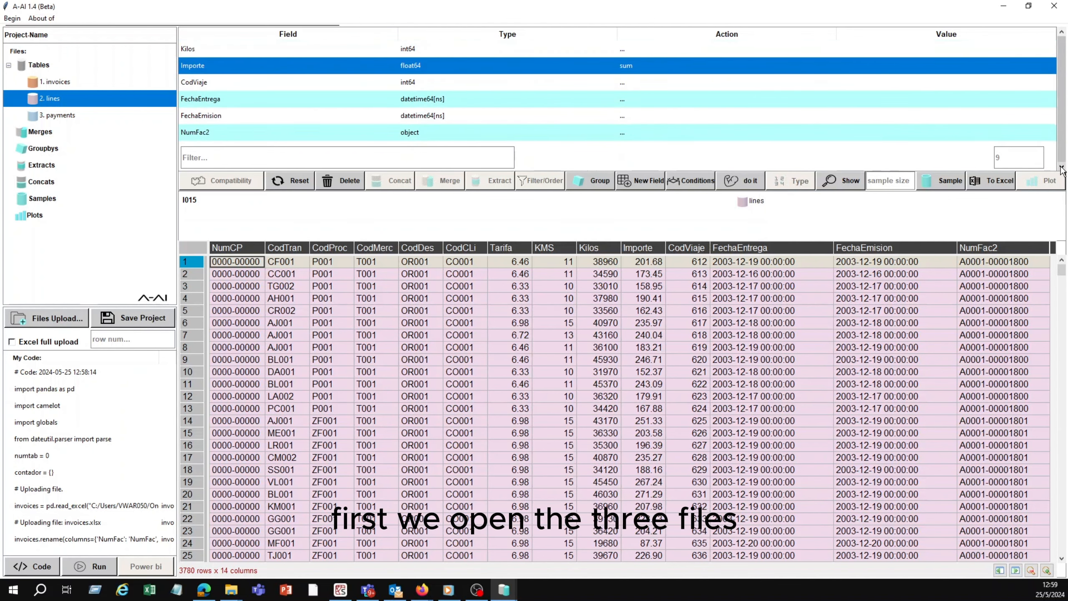
{"action": "left_click", "coordinate": [772, 134]}
{"action": "right_click", "coordinate": [773, 134]}
{"action": "left_click", "coordinate": [803, 158]}
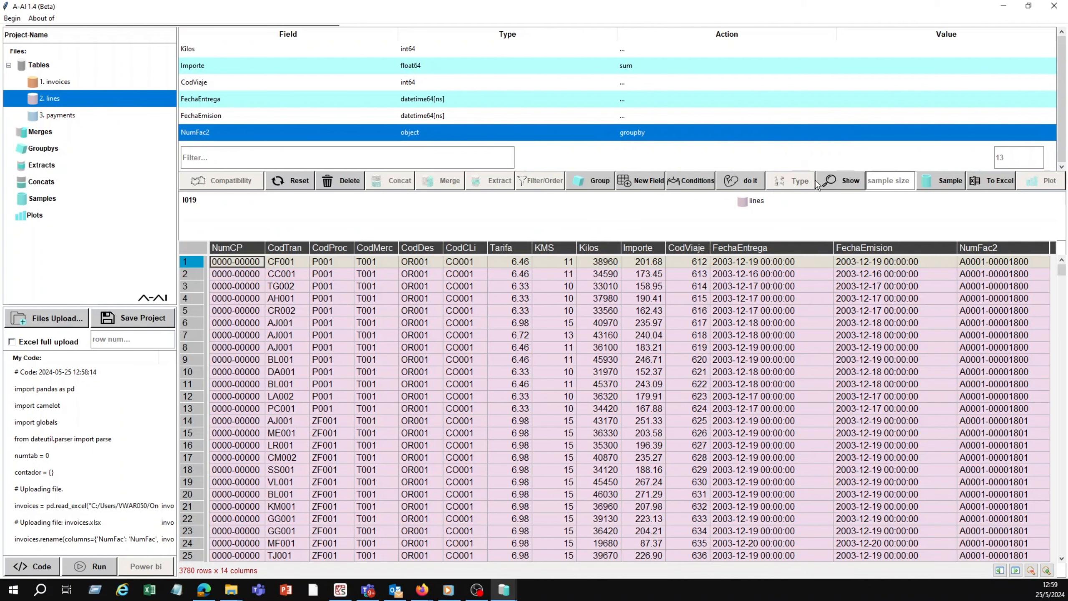
{"action": "left_click", "coordinate": [606, 181]}
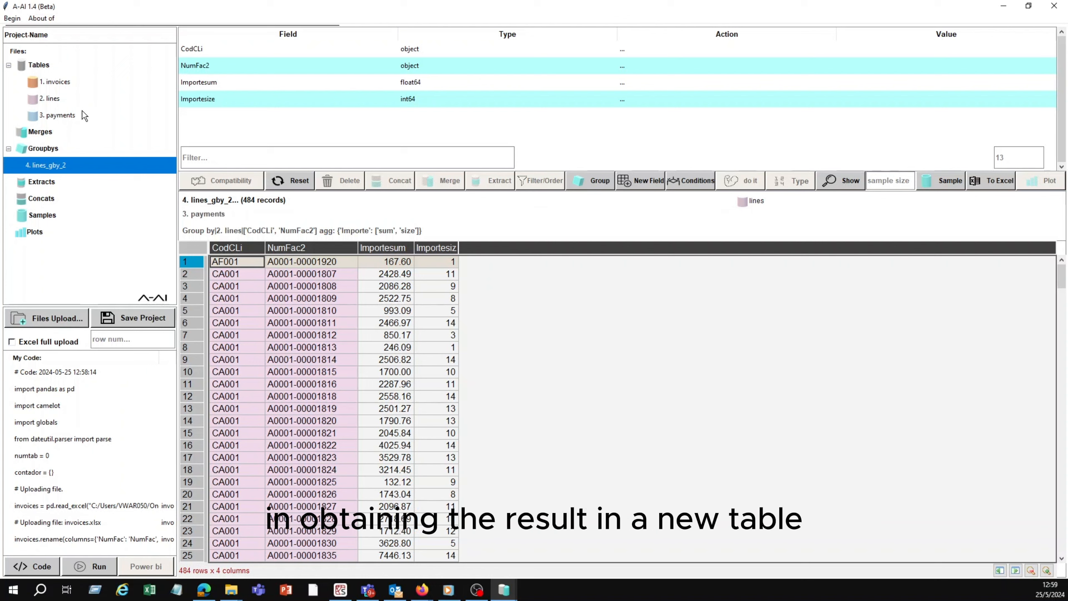
Step: Analyze compatibility between the grouped lines and invoices tables, and left-merge them on CodCLi with CodCliente and NumFac2 with NumFac
{"action": "left_click", "coordinate": [71, 82]}
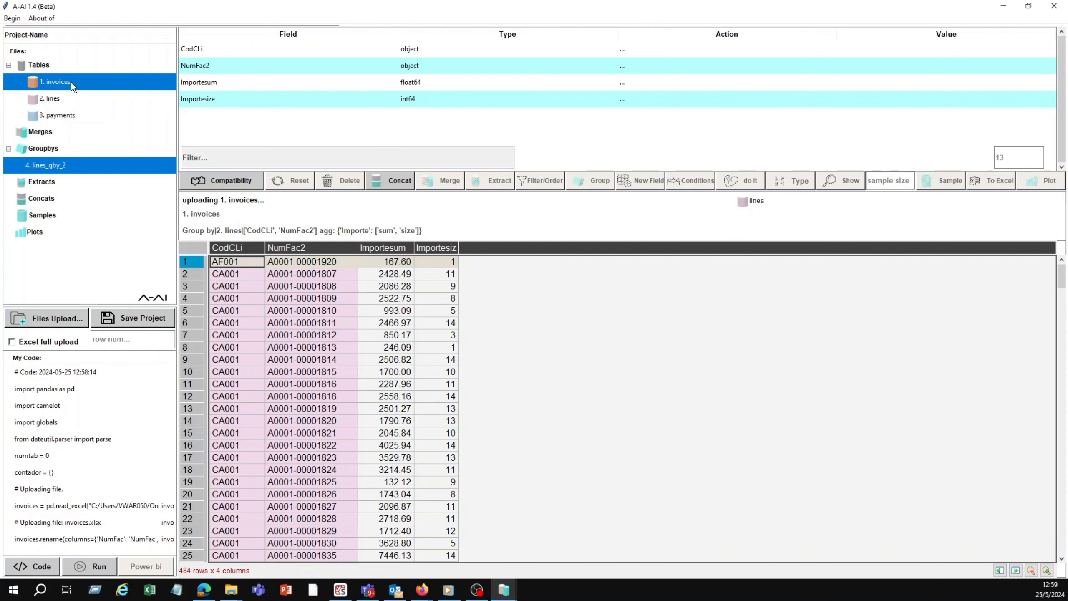
{"action": "left_click", "coordinate": [218, 182]}
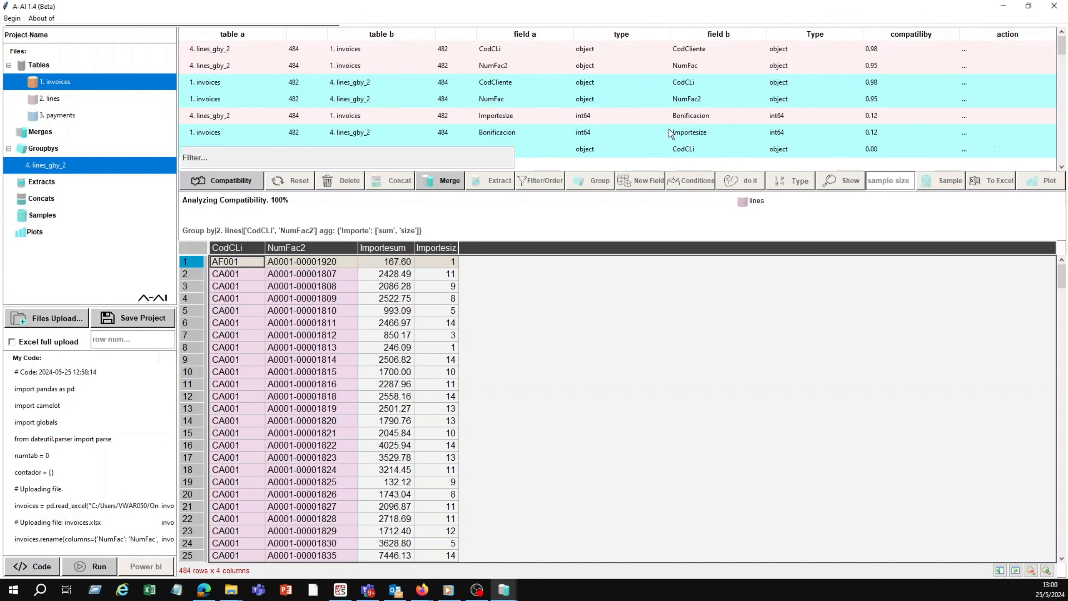
{"action": "left_click", "coordinate": [985, 49]}
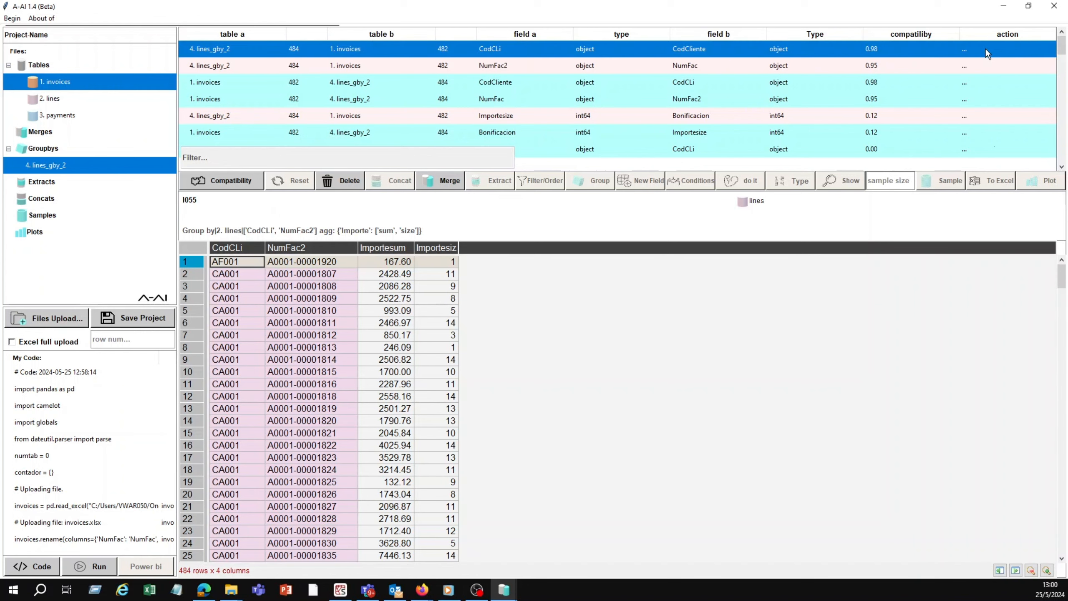
{"action": "left_click", "coordinate": [993, 57]}
{"action": "left_click", "coordinate": [977, 66]}
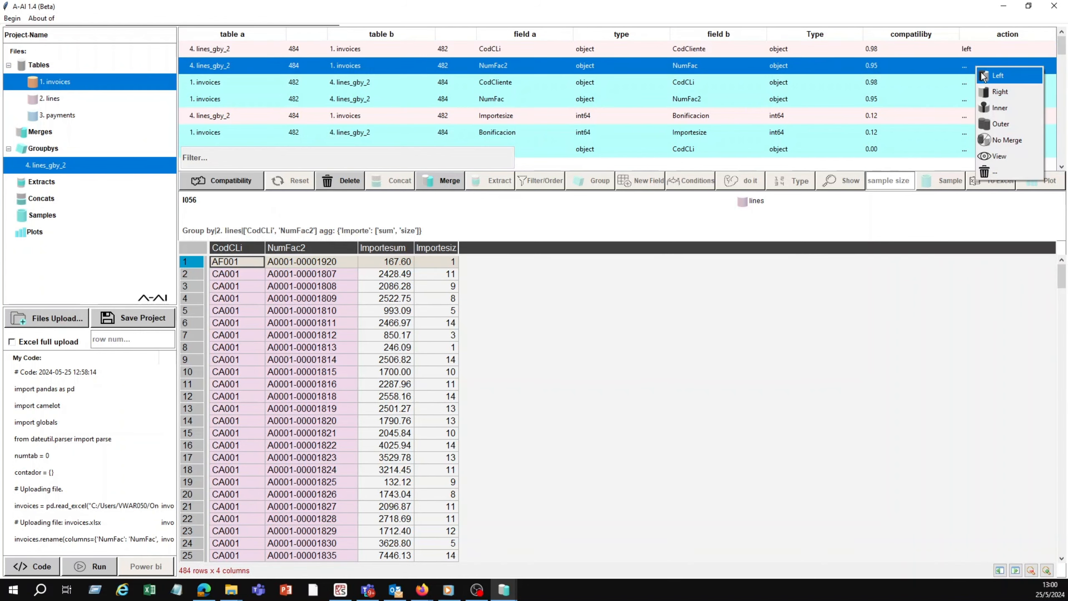
{"action": "left_click", "coordinate": [982, 74]}
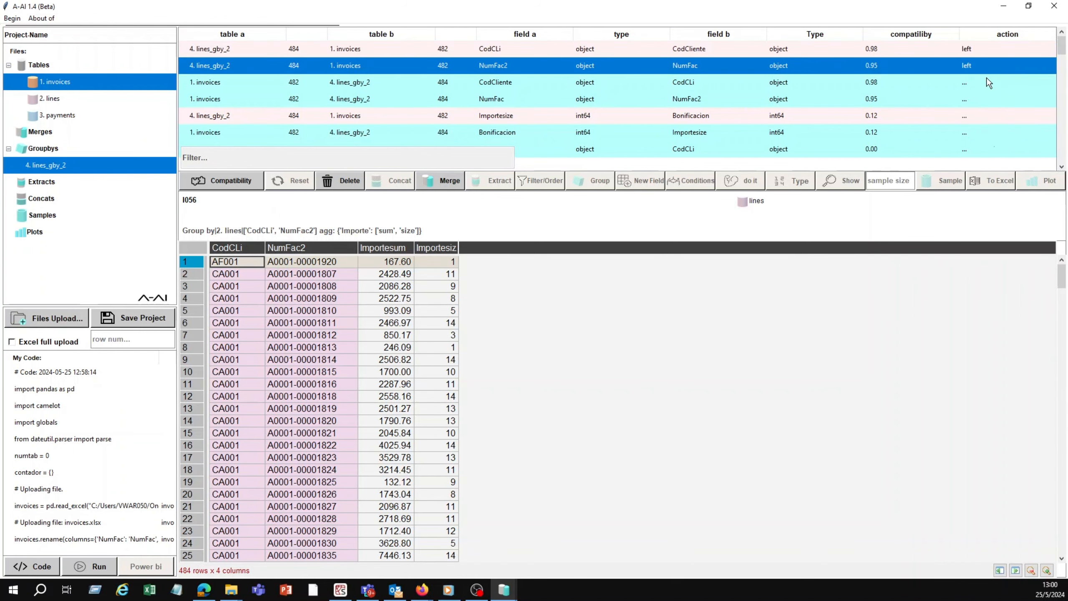
{"action": "left_click", "coordinate": [451, 182]}
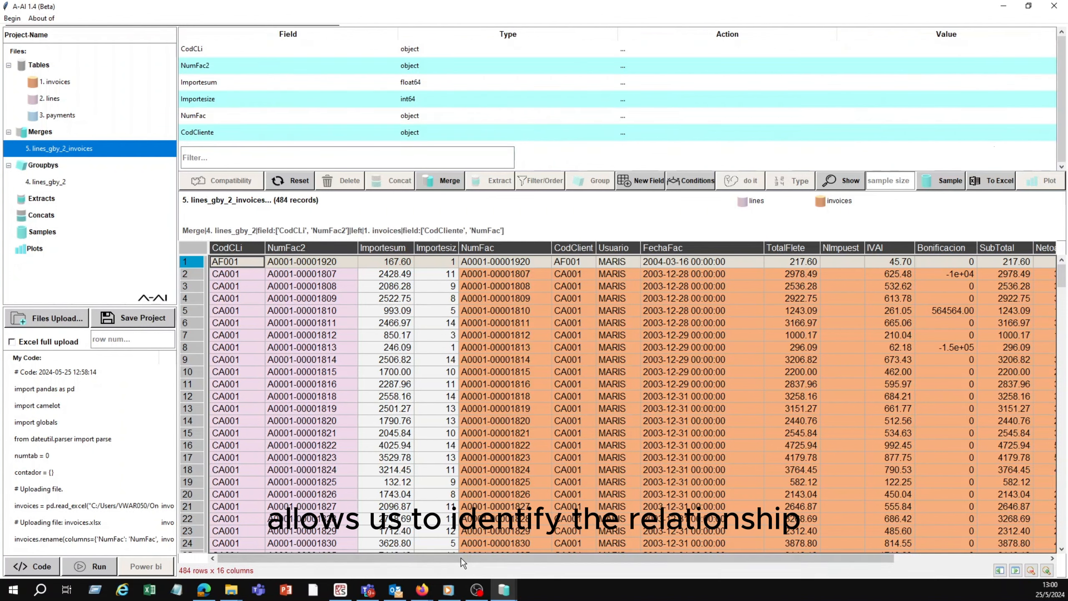
Step: Analyze field compatibility between the merged lines and invoices table and the payments table
{"action": "left_click_drag", "start_coordinate": [472, 561], "coordinate": [514, 561]}
{"action": "left_click_drag", "start_coordinate": [986, 563], "coordinate": [986, 563]}
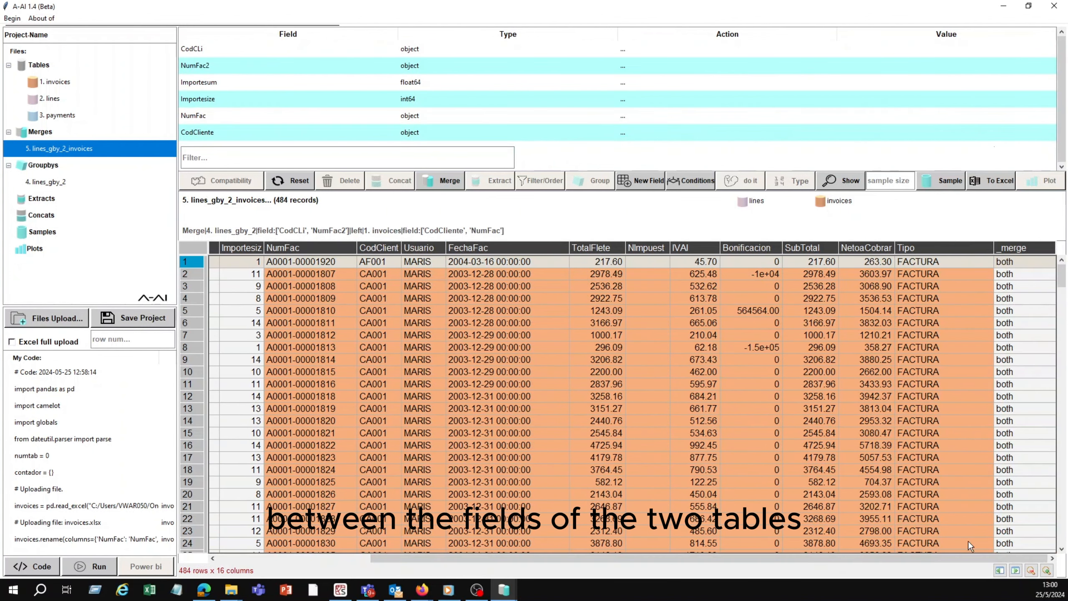
{"action": "left_click_drag", "start_coordinate": [1061, 280], "coordinate": [1064, 156]}
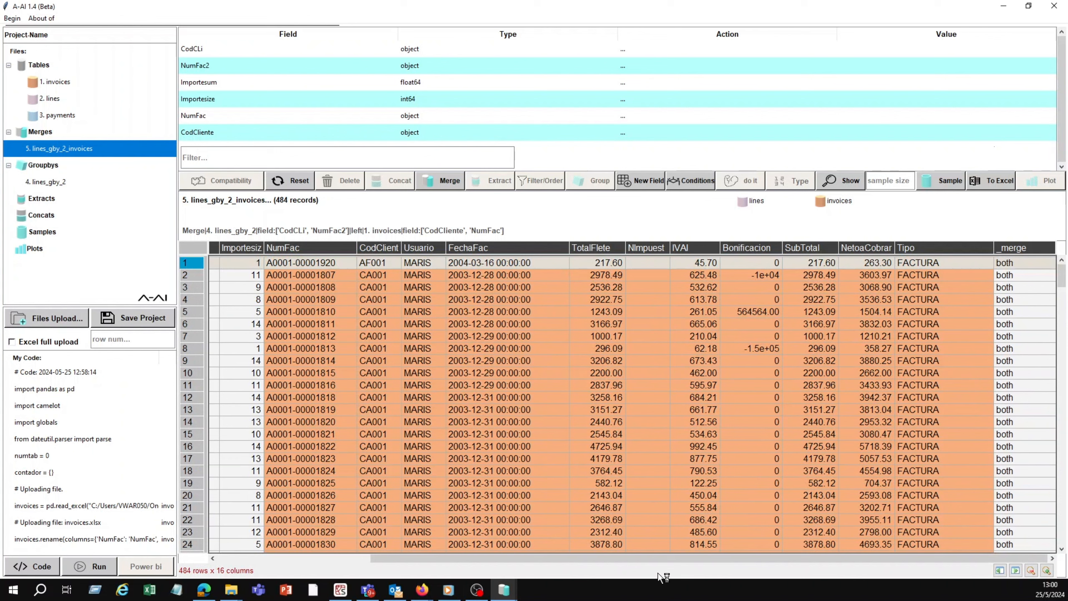
{"action": "left_click_drag", "start_coordinate": [653, 558], "coordinate": [321, 553]}
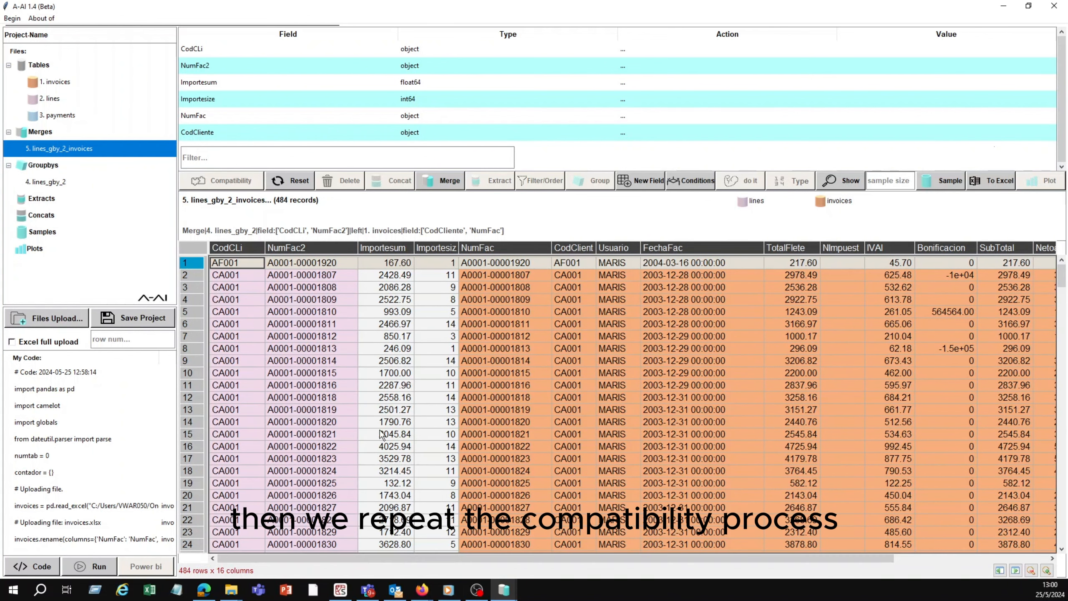
{"action": "left_click", "coordinate": [70, 118]}
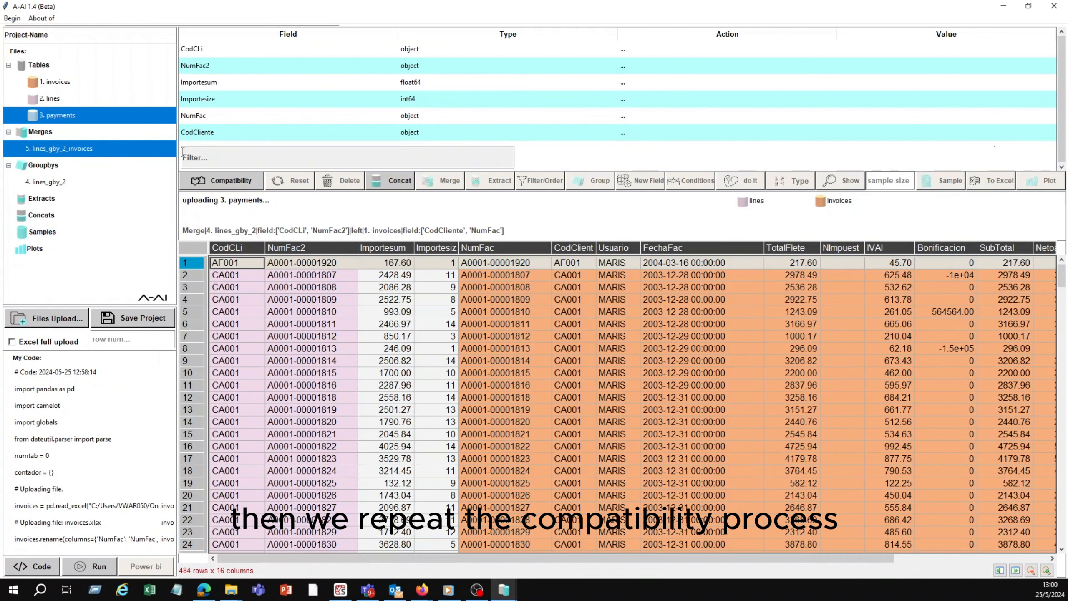
{"action": "left_click", "coordinate": [221, 184]}
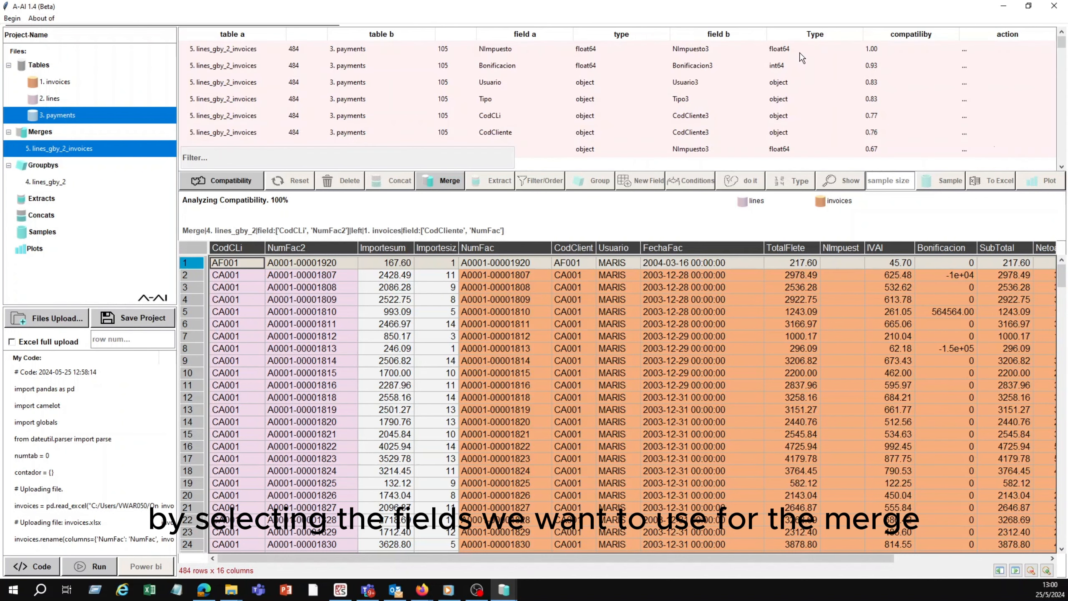
Step: Left-merge the lines and invoices table with payments on CodCLi with CodCliente3 and NumFac2 with NumFac3
{"action": "left_click", "coordinate": [966, 121]}
{"action": "left_click", "coordinate": [984, 123]}
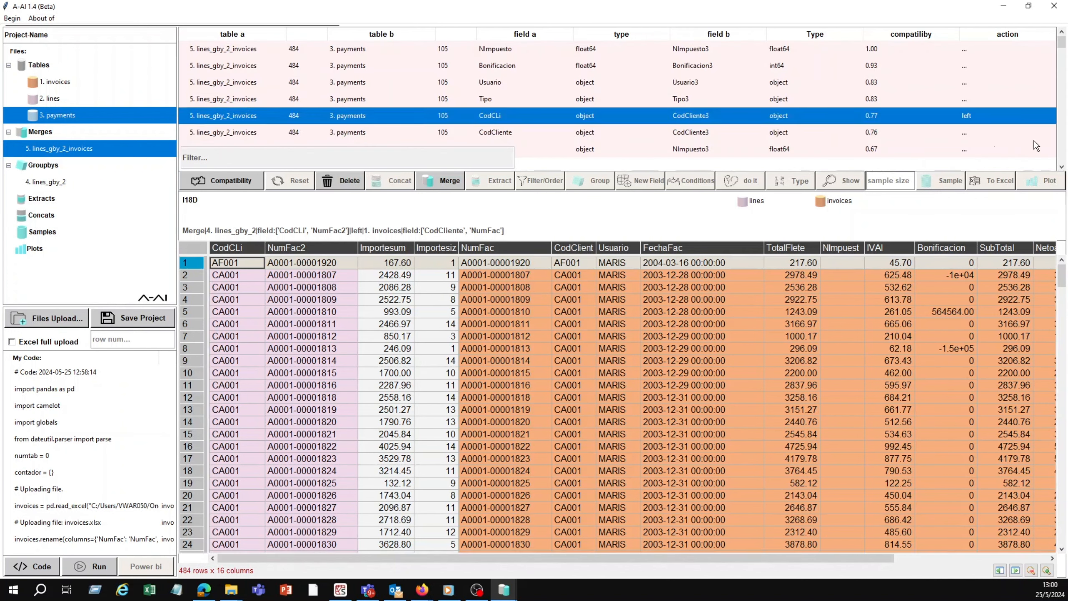
{"action": "scroll", "coordinate": [1036, 146], "scroll_direction": "down", "scroll_amount": 3}
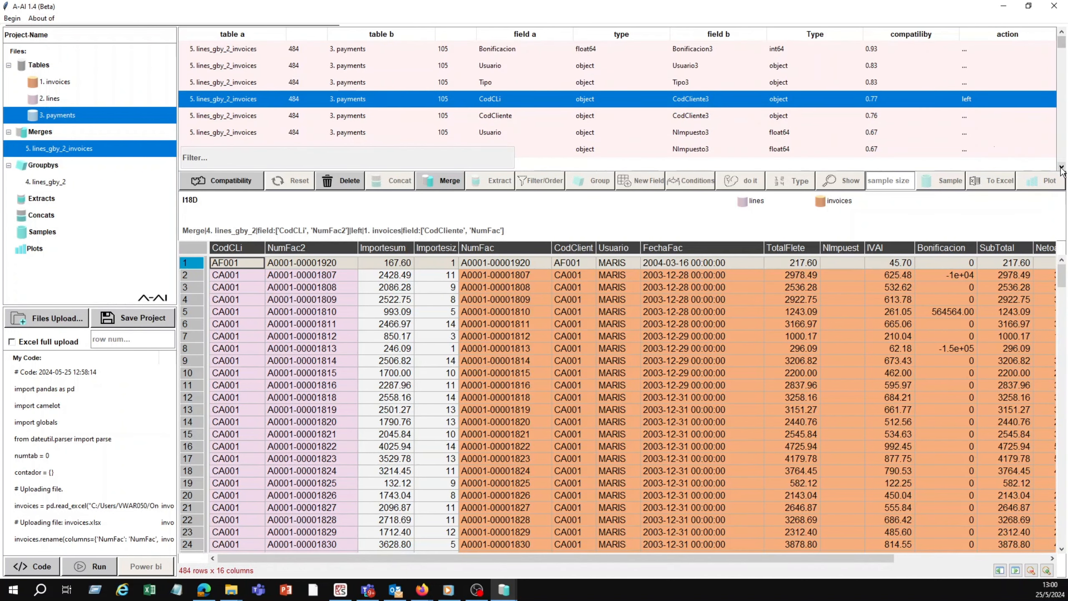
{"action": "left_click", "coordinate": [934, 138]}
{"action": "left_click", "coordinate": [986, 145]}
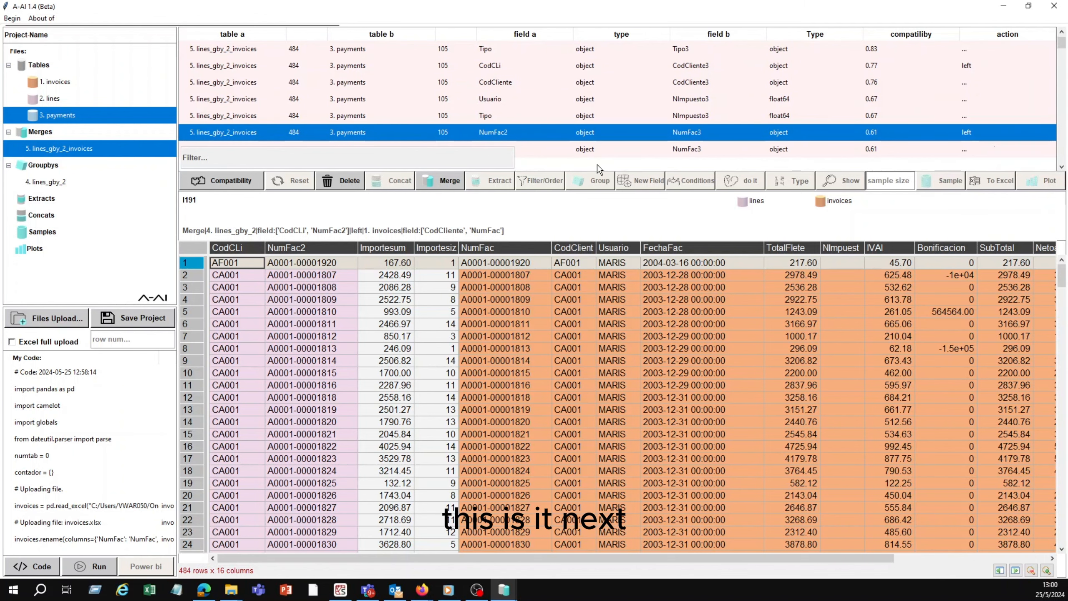
{"action": "left_click", "coordinate": [451, 180]}
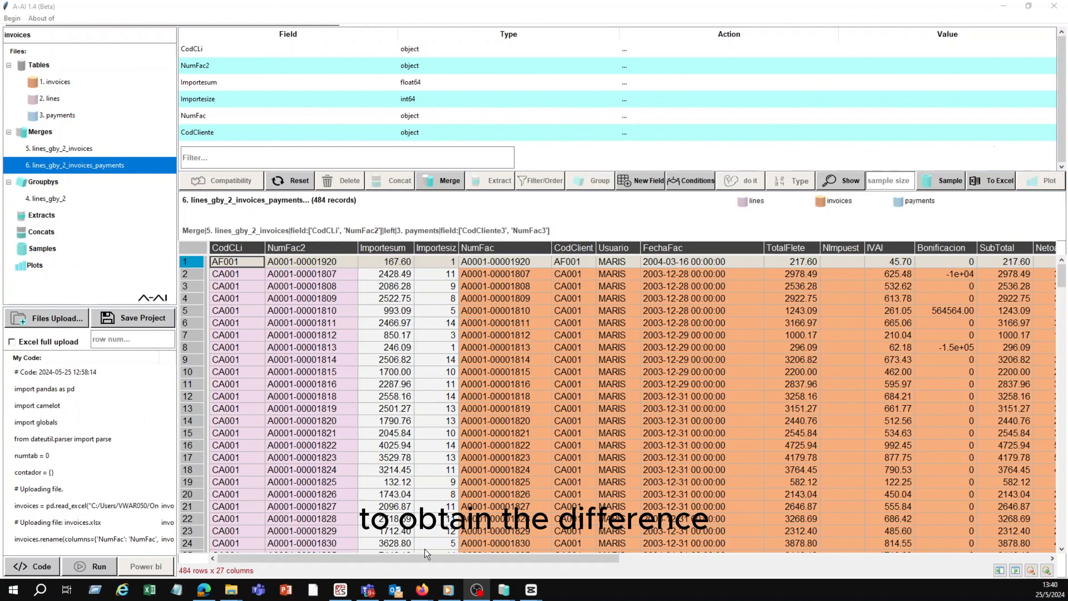
Step: Start a new field named dife in the merged lines, invoices and payments table
{"action": "left_click_drag", "start_coordinate": [424, 556], "coordinate": [979, 556]}
{"action": "left_click", "coordinate": [803, 543]}
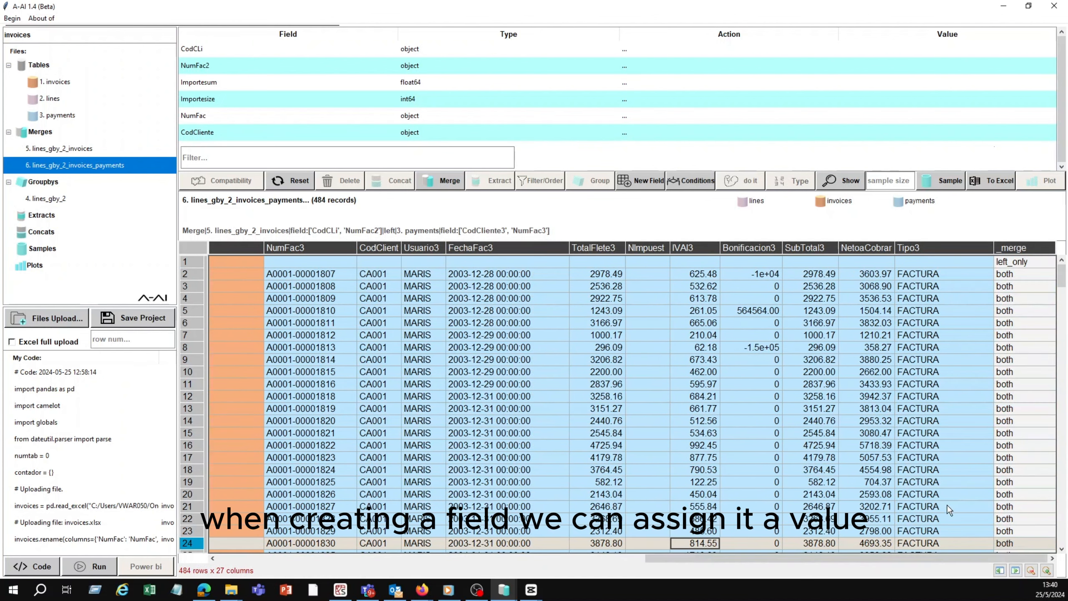
{"action": "left_click_drag", "start_coordinate": [1061, 285], "coordinate": [782, 560]}
{"action": "left_click_drag", "start_coordinate": [140, 568], "coordinate": [116, 570]}
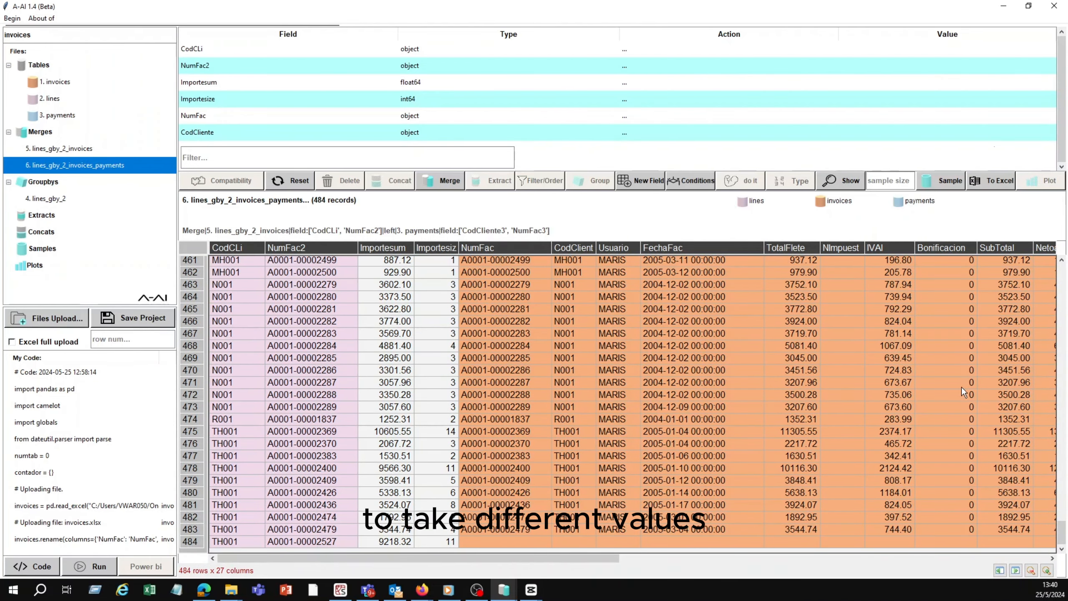
{"action": "left_click_drag", "start_coordinate": [1061, 531], "coordinate": [1066, 259]}
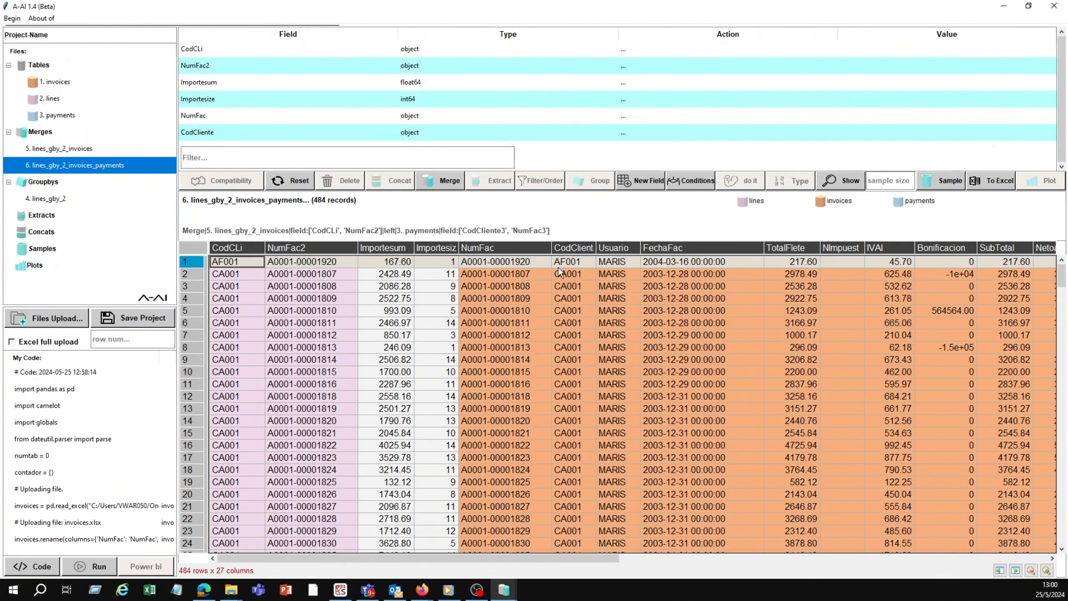
{"action": "left_click", "coordinate": [538, 54]}
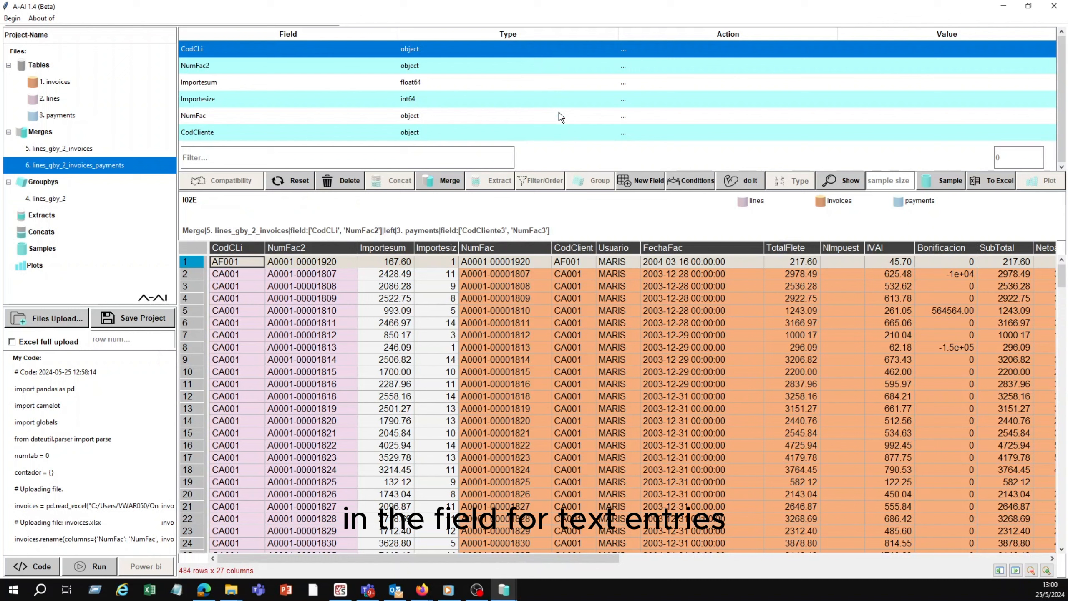
{"action": "left_click", "coordinate": [648, 183]}
{"action": "left_click", "coordinate": [586, 158]}
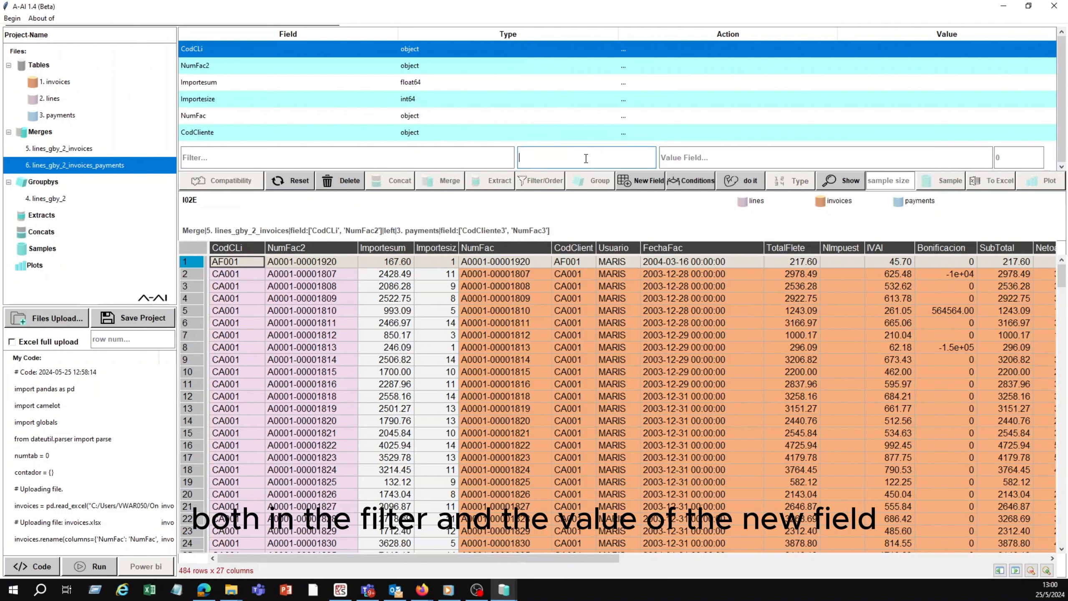
{"action": "left_click", "coordinate": [763, 155]}
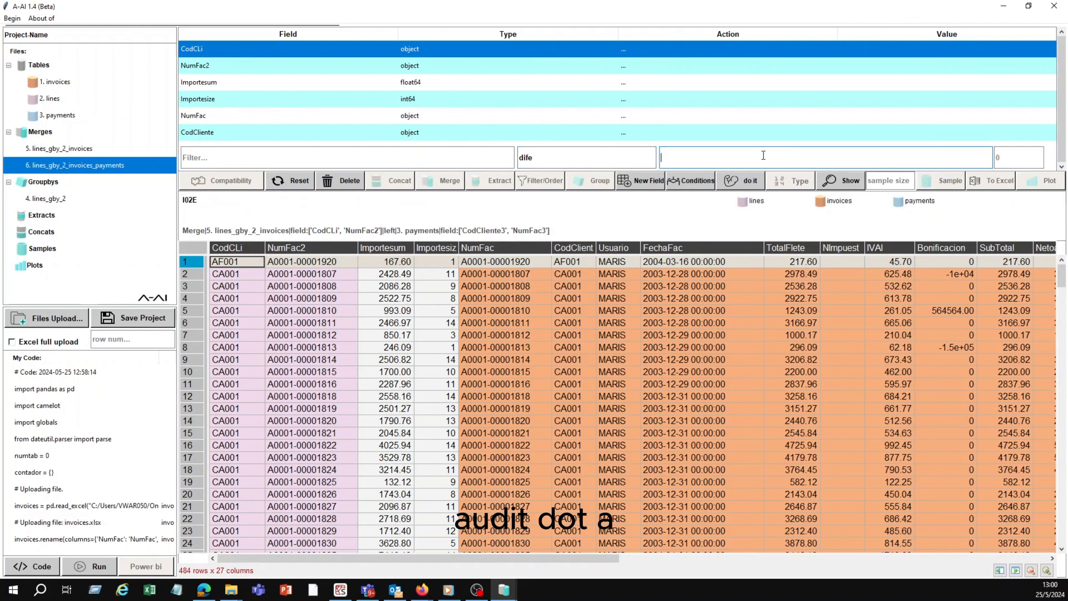
{"action": "type", "text": "impo"}
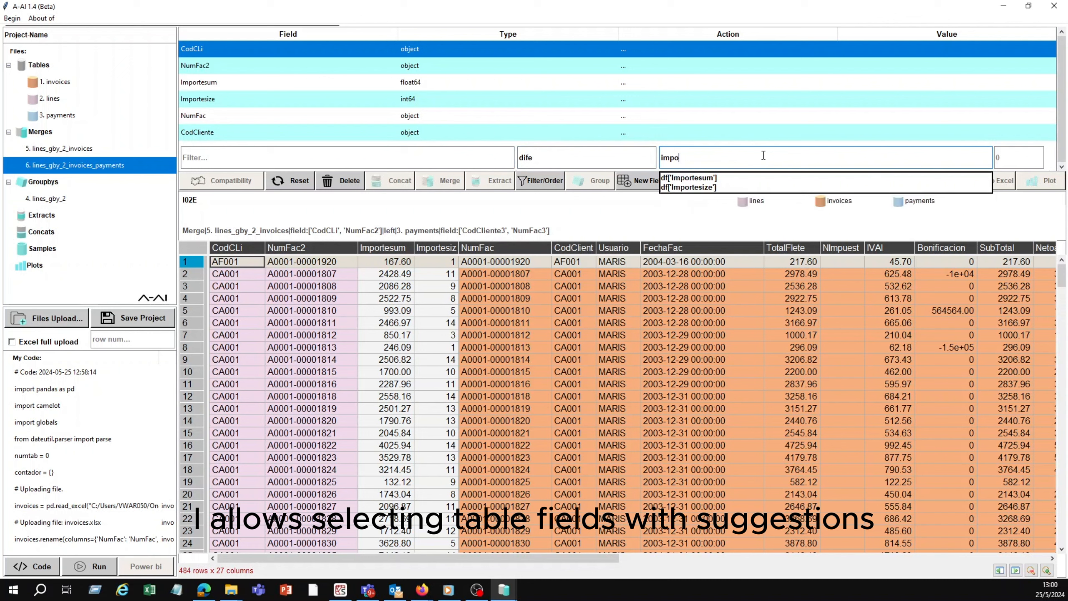
{"action": "key", "text": "BackSpace"}
{"action": "key", "text": "BackSpace"}
{"action": "key", "text": "BackSpace"}
{"action": "key", "text": "BackSpace"}
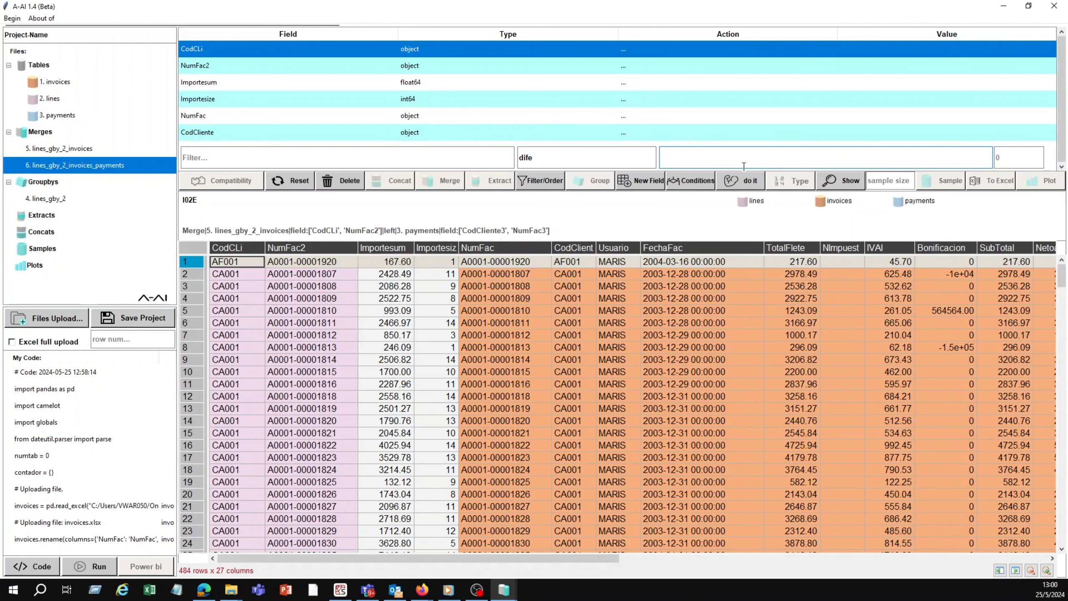
Step: Define dife as df['SubTotal'] - df['Importesum'] and generate the field in the merged table
{"action": "type", "text": "sub"}
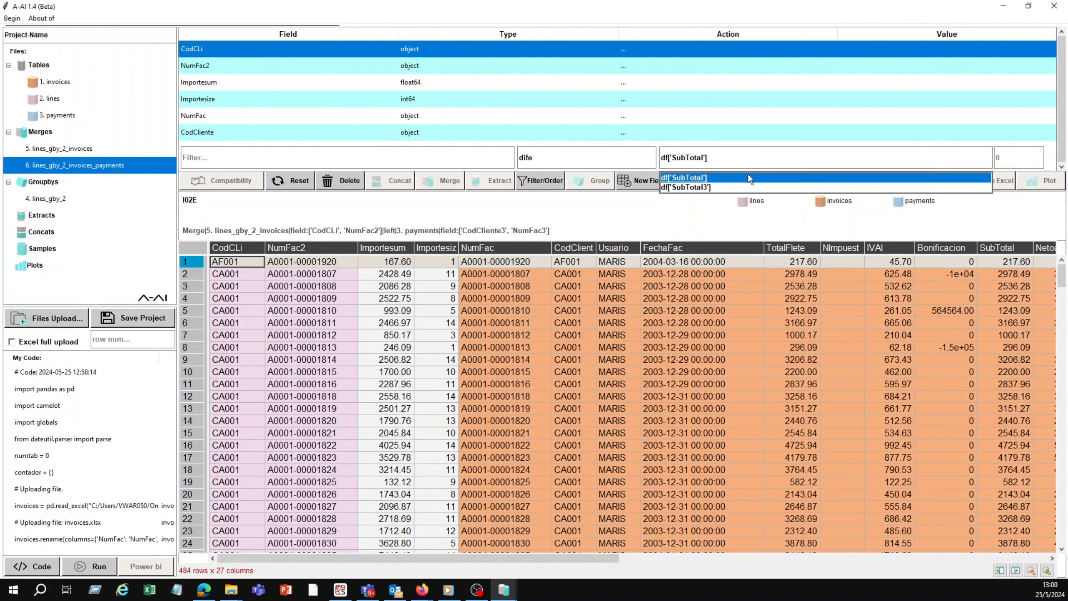
{"action": "left_click", "coordinate": [747, 177]}
{"action": "type", "text": "- impo"}
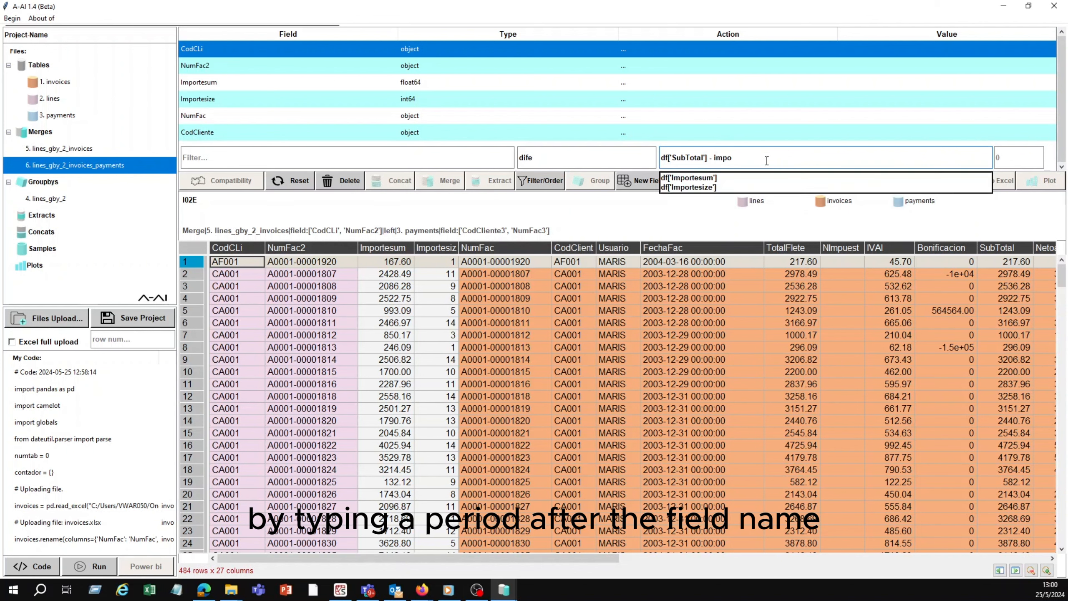
{"action": "left_click", "coordinate": [750, 177]}
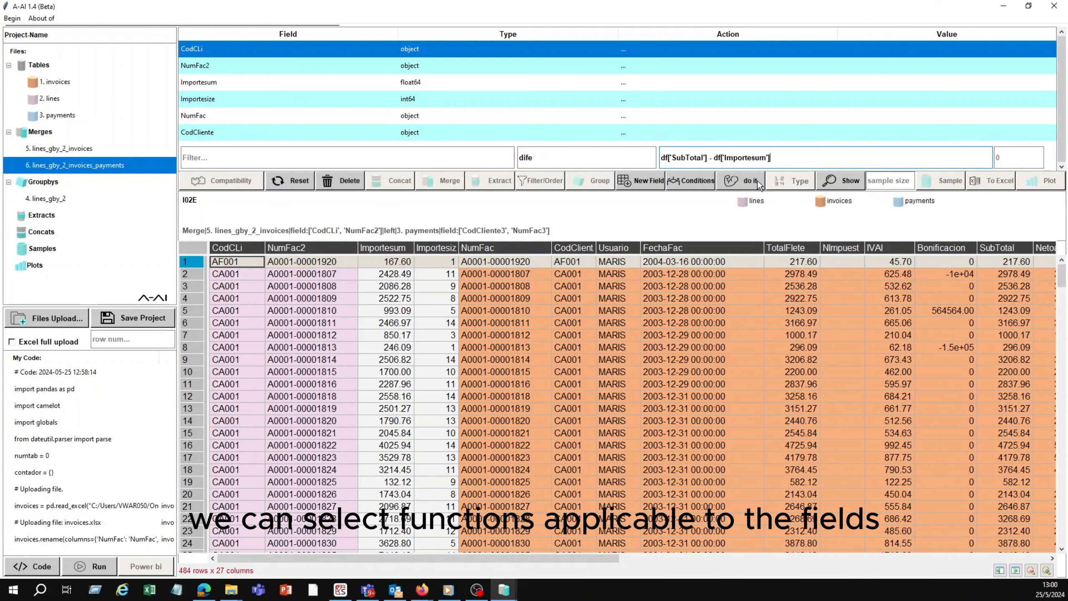
{"action": "left_click", "coordinate": [757, 181]}
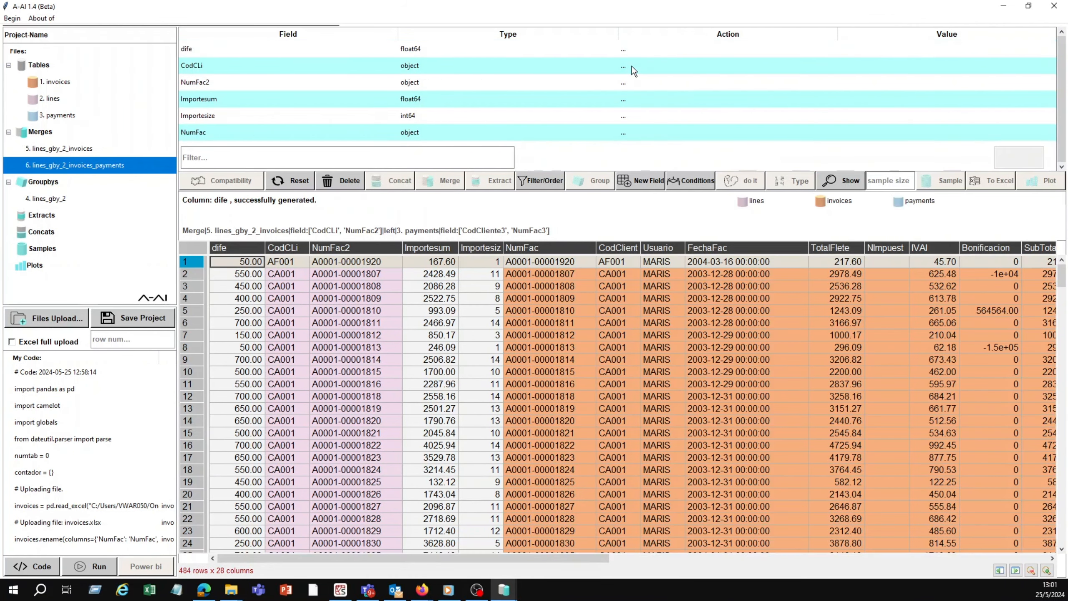
Step: Start a new field named important, limited to the records where dife is greater than 100
{"action": "left_click", "coordinate": [657, 183]}
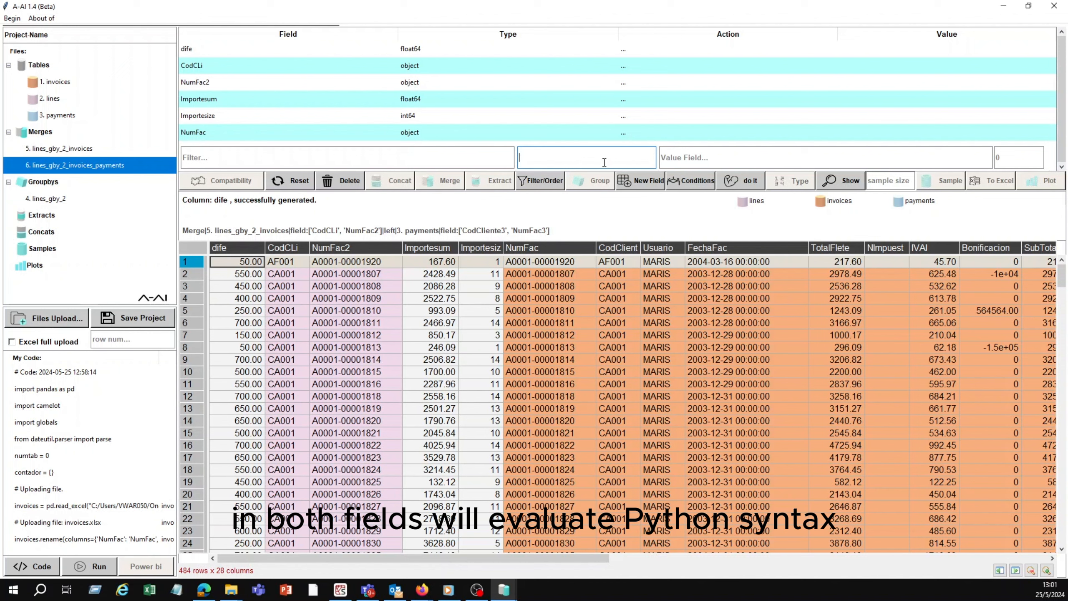
{"action": "left_click", "coordinate": [716, 50]}
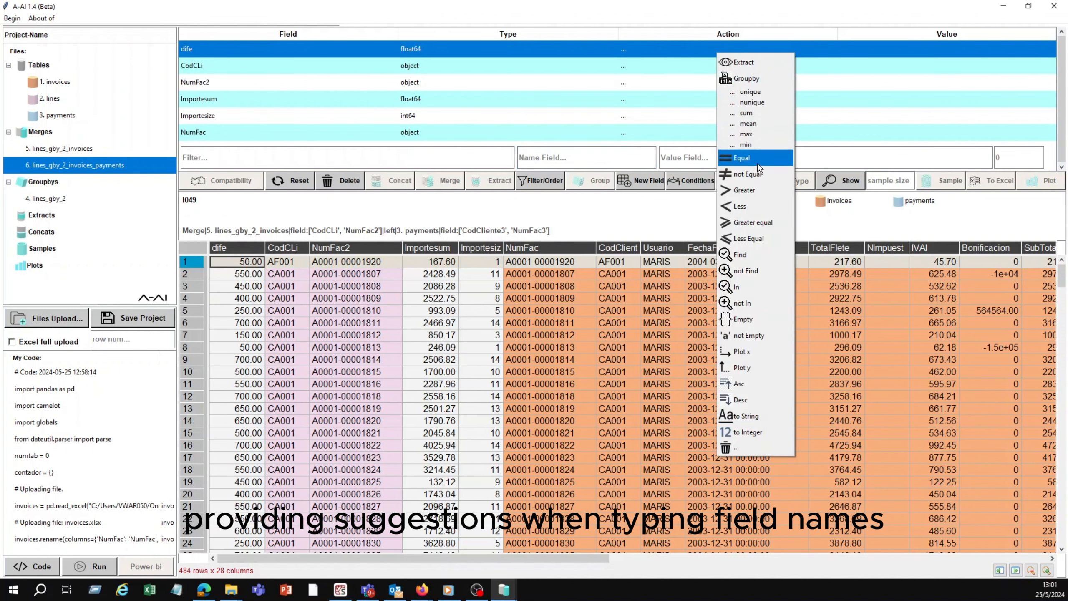
{"action": "left_click", "coordinate": [748, 192]}
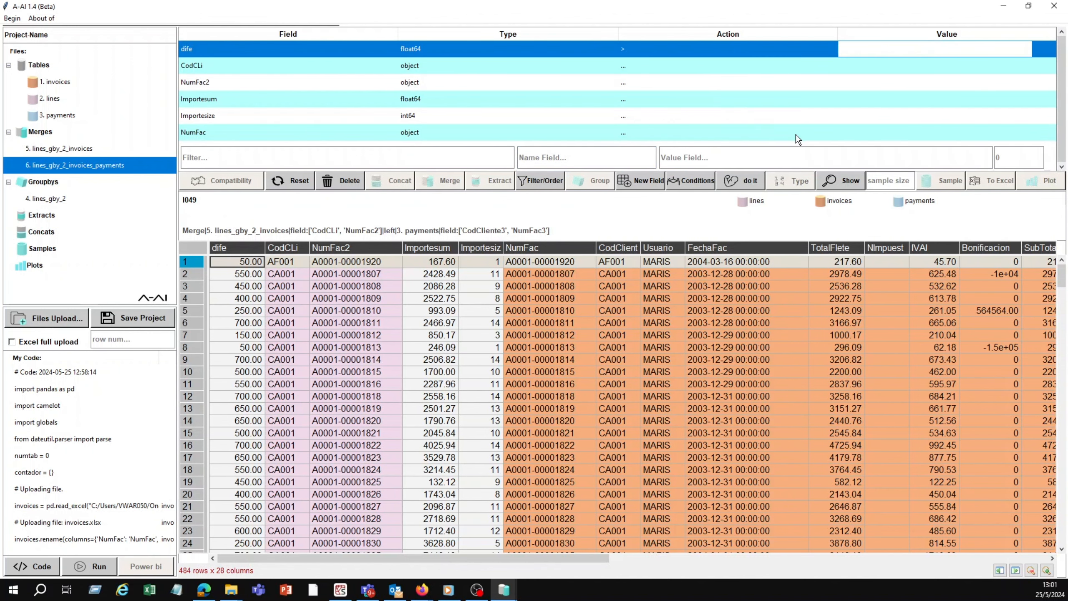
{"action": "type", "text": "100"}
{"action": "key", "text": "Return"}
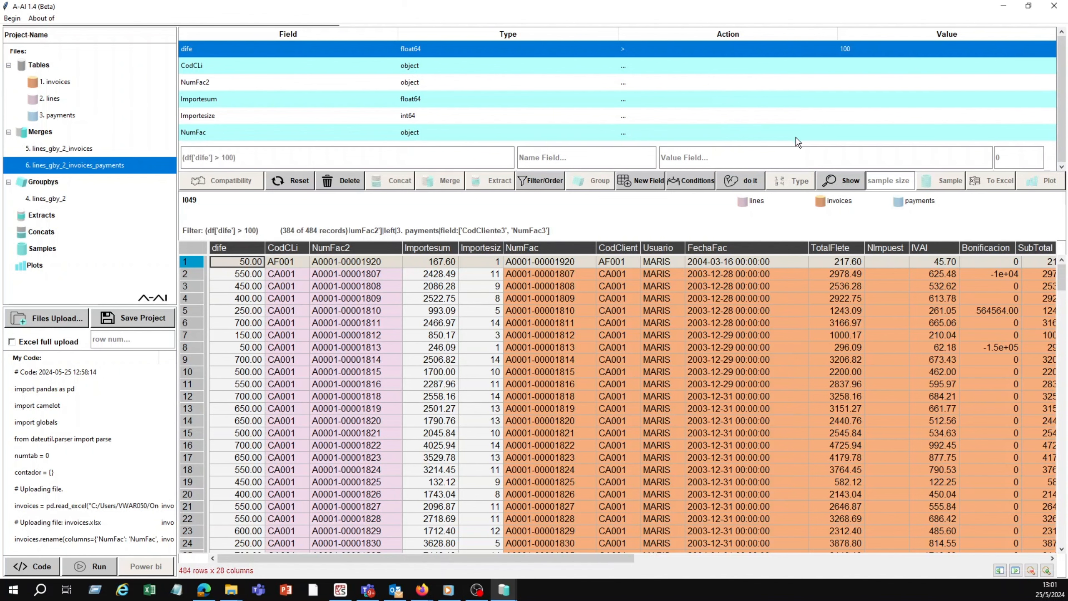
{"action": "left_click", "coordinate": [633, 158]}
{"action": "type", "text": "important"}
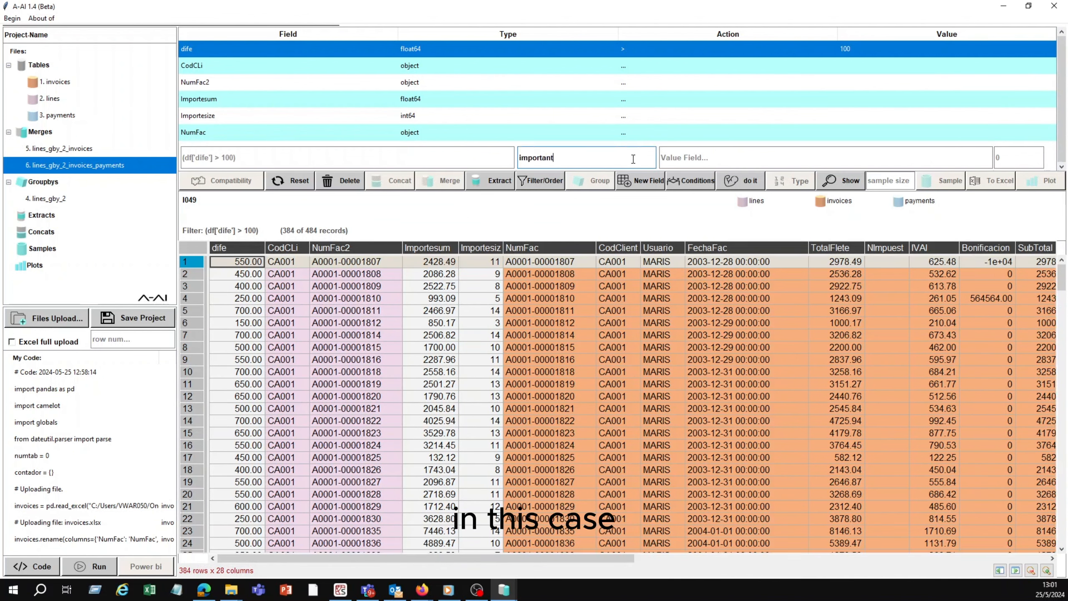
{"action": "left_click", "coordinate": [666, 160]}
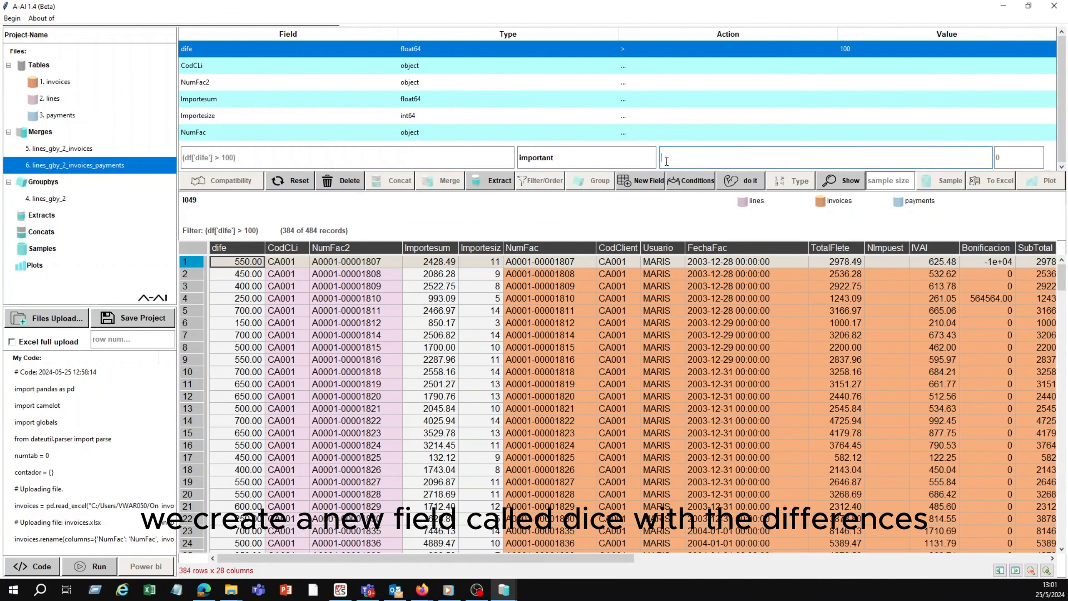
{"action": "type", "text": "n"}
{"action": "left_click", "coordinate": [709, 177]}
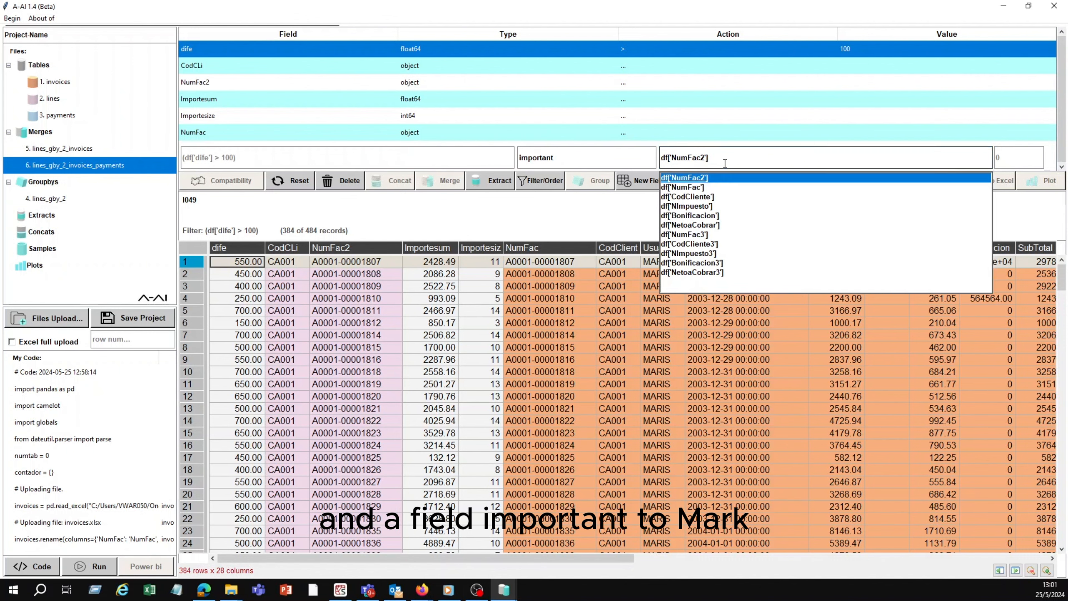
{"action": "type", "text": "."}
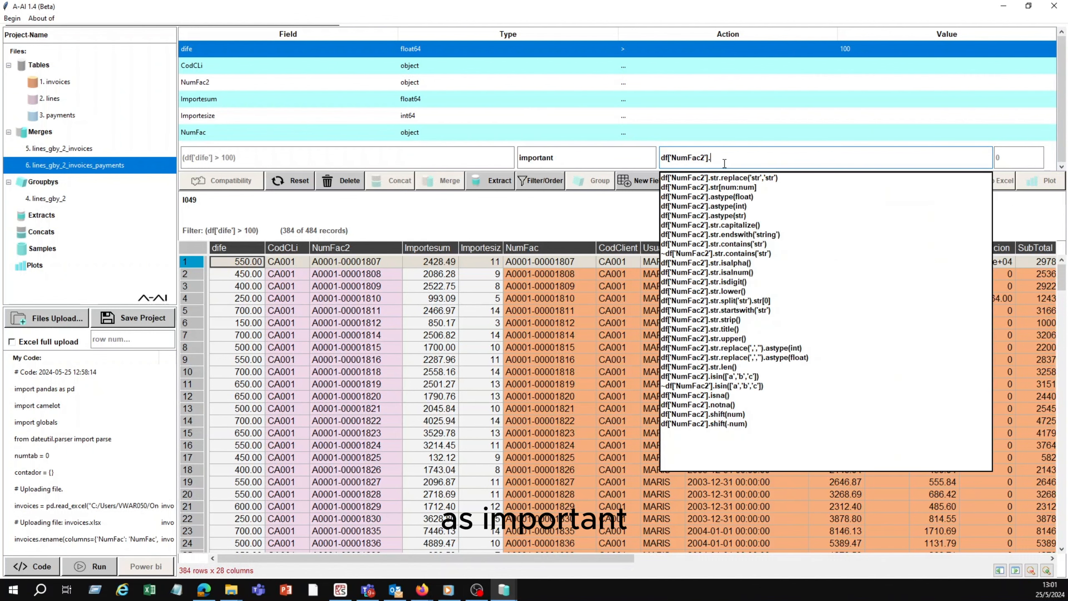
{"action": "key", "text": "BackSpace"}
{"action": "key", "text": "BackSpace"}
{"action": "key", "text": "BackSpace"}
{"action": "key", "text": "BackSpace"}
{"action": "key", "text": "BackSpace"}
{"action": "key", "text": "BackSpace"}
{"action": "key", "text": "BackSpace"}
{"action": "key", "text": "BackSpace"}
{"action": "key", "text": "BackSpace"}
{"action": "key", "text": "BackSpace"}
{"action": "key", "text": "BackSpace"}
{"action": "key", "text": "BackSpace"}
{"action": "key", "text": "BackSpace"}
{"action": "key", "text": "BackSpace"}
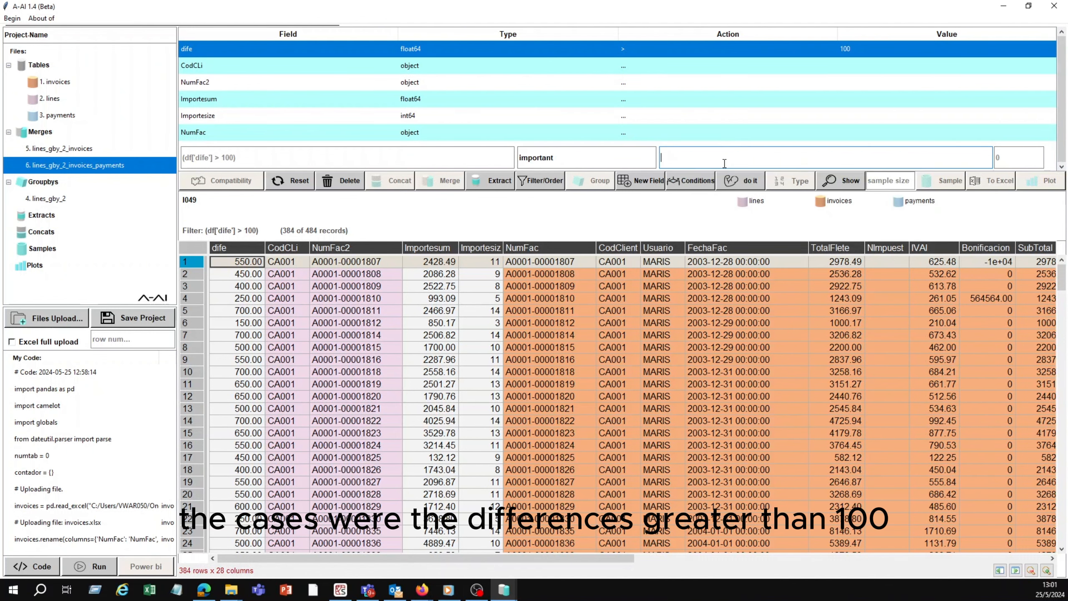
Step: Set the value of the important field to 'si' and generate it for the filtered records
{"action": "type", "text": "'si"}
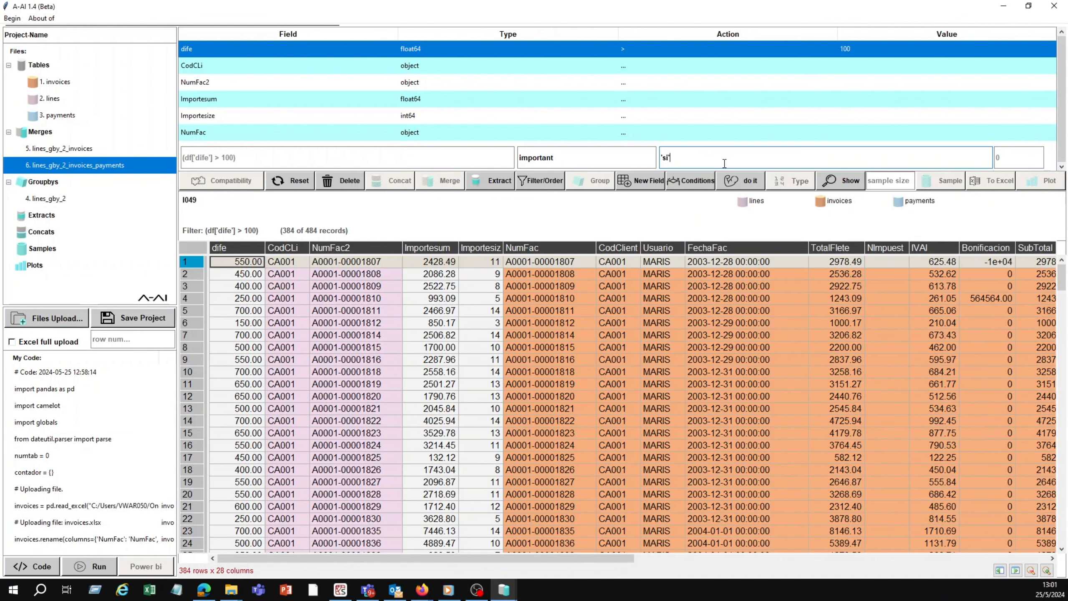
{"action": "left_click", "coordinate": [710, 64]}
{"action": "left_click", "coordinate": [737, 181]}
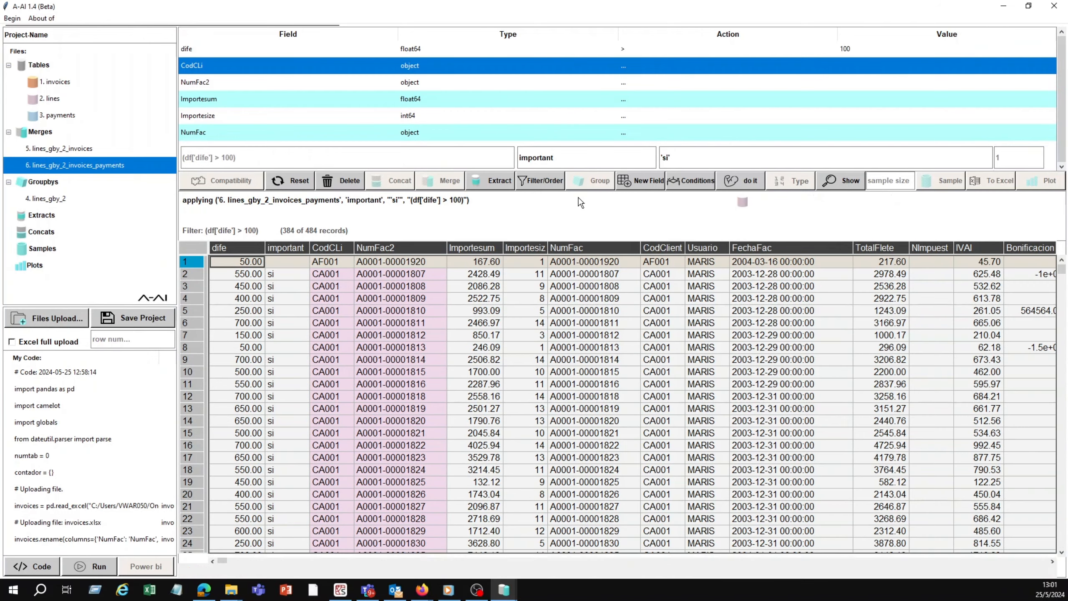
{"action": "left_click", "coordinate": [297, 247]}
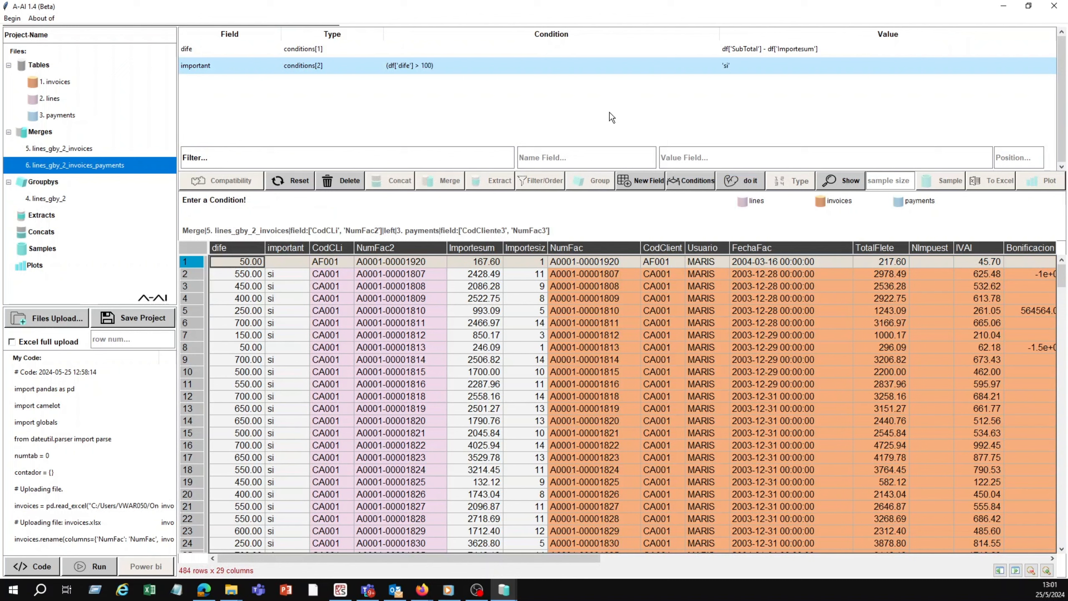
Step: Reuse the stored condition of the important field to fill in 'no' where dife <= 100, and apply it
{"action": "left_click", "coordinate": [614, 67]}
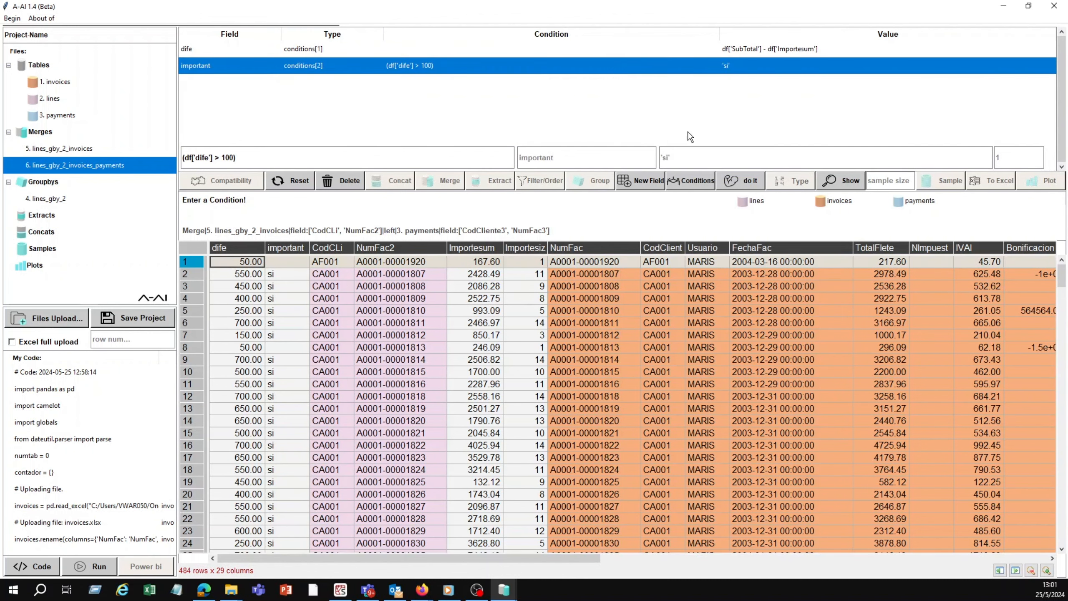
{"action": "left_click", "coordinate": [217, 157]}
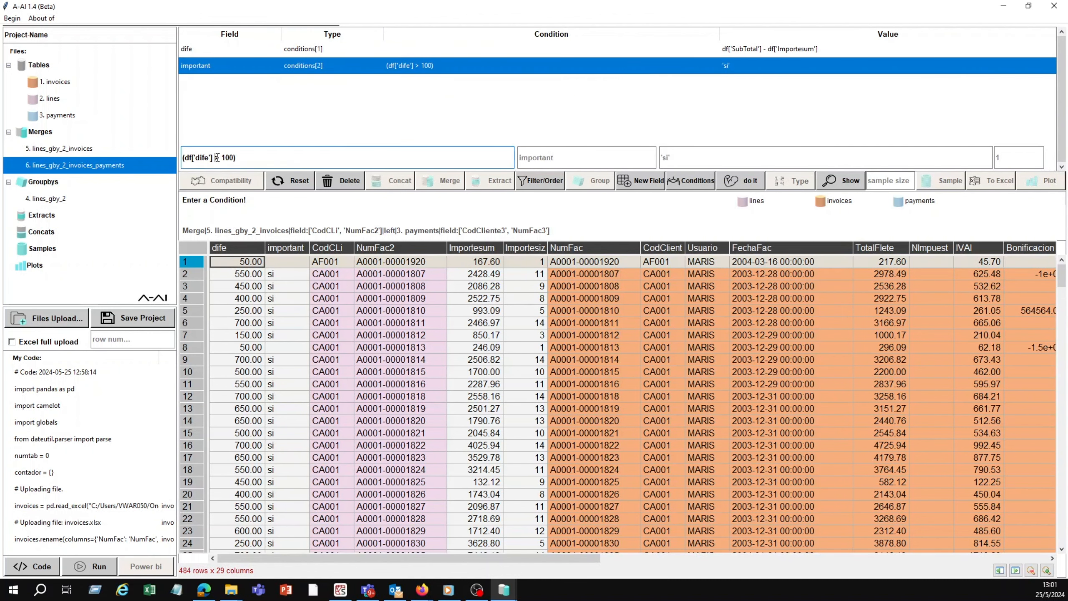
{"action": "key", "text": "Delete"}
{"action": "type", "text": "<="}
{"action": "left_click", "coordinate": [671, 158]}
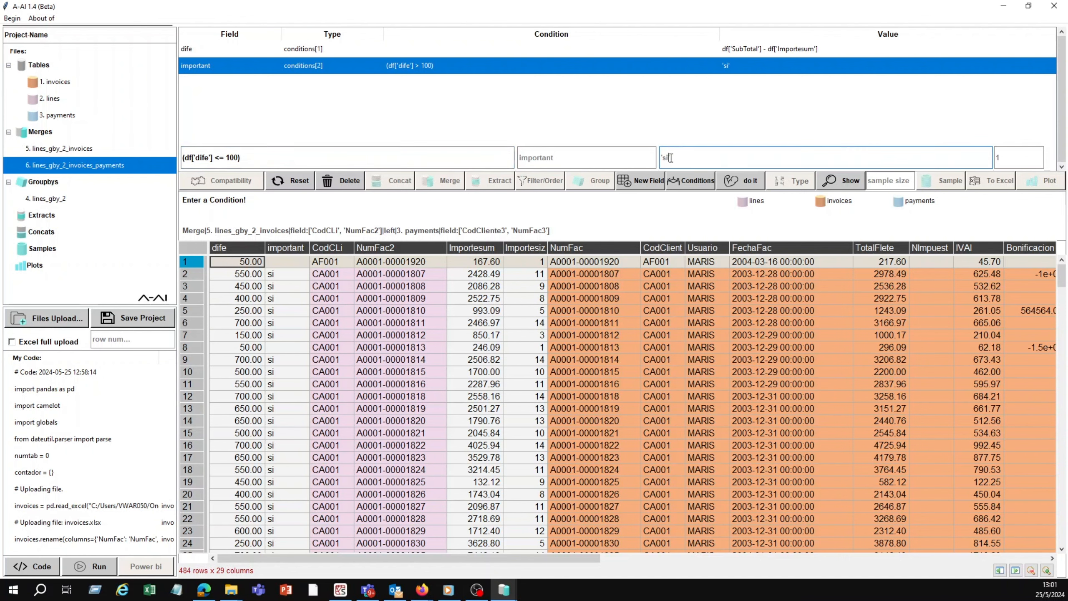
{"action": "key", "text": "BackSpace"}
{"action": "key", "text": "BackSpace"}
{"action": "key", "text": "BackSpace"}
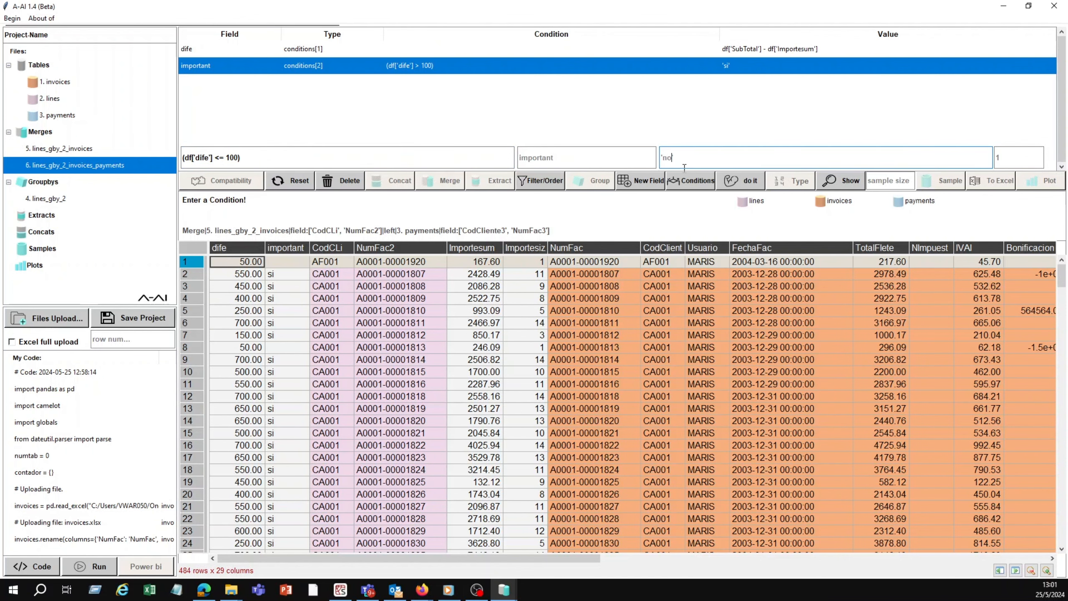
{"action": "left_click", "coordinate": [736, 180]}
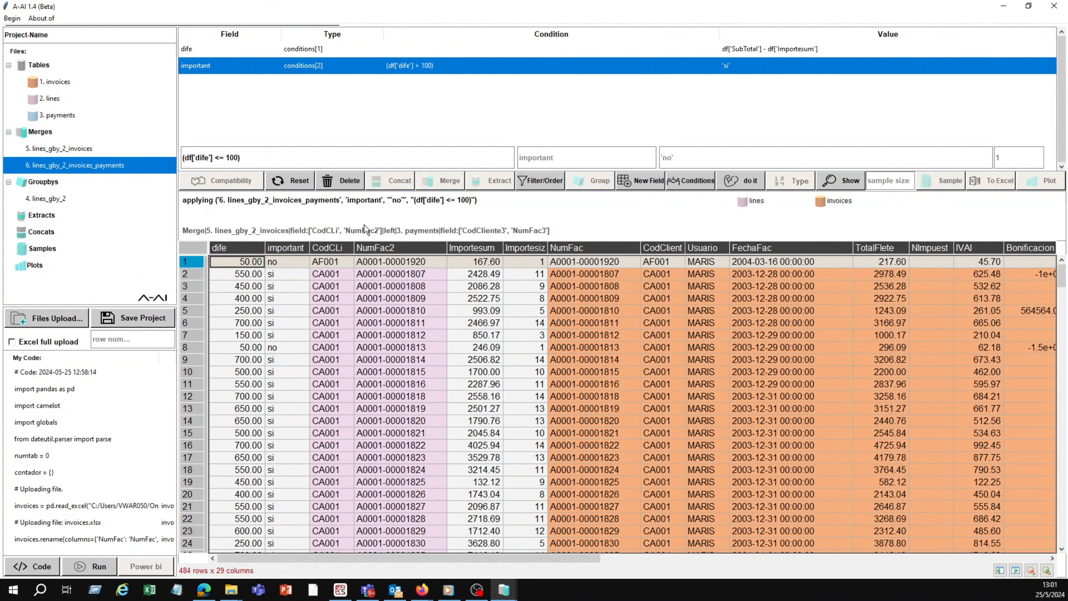
{"action": "left_click", "coordinate": [294, 249]}
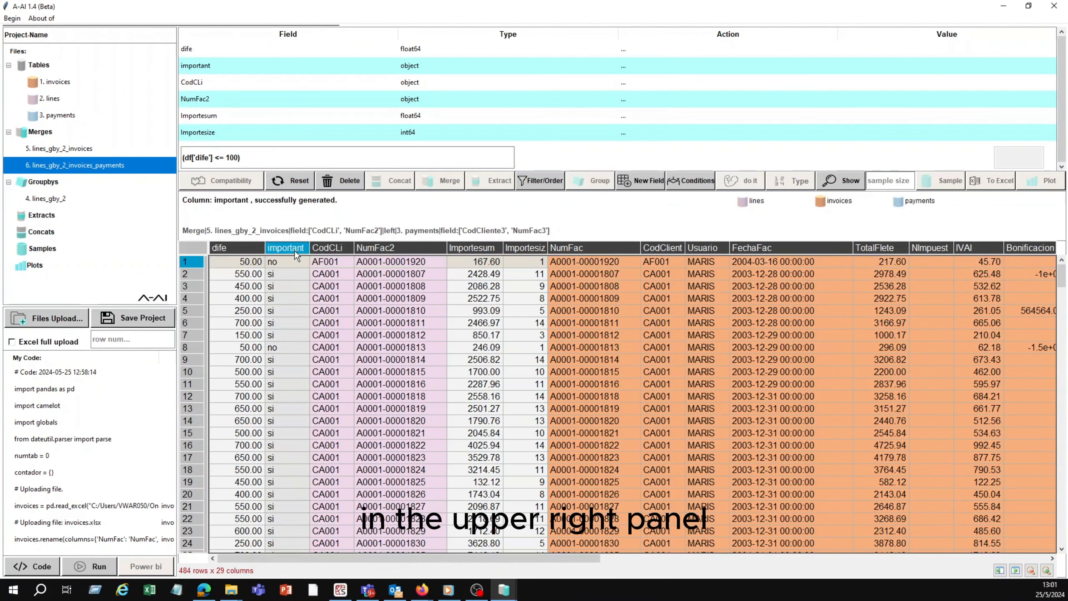
Step: Filter the merged table to records with dife greater than 100 and extract them as a separate table
{"action": "right_click", "coordinate": [764, 49]}
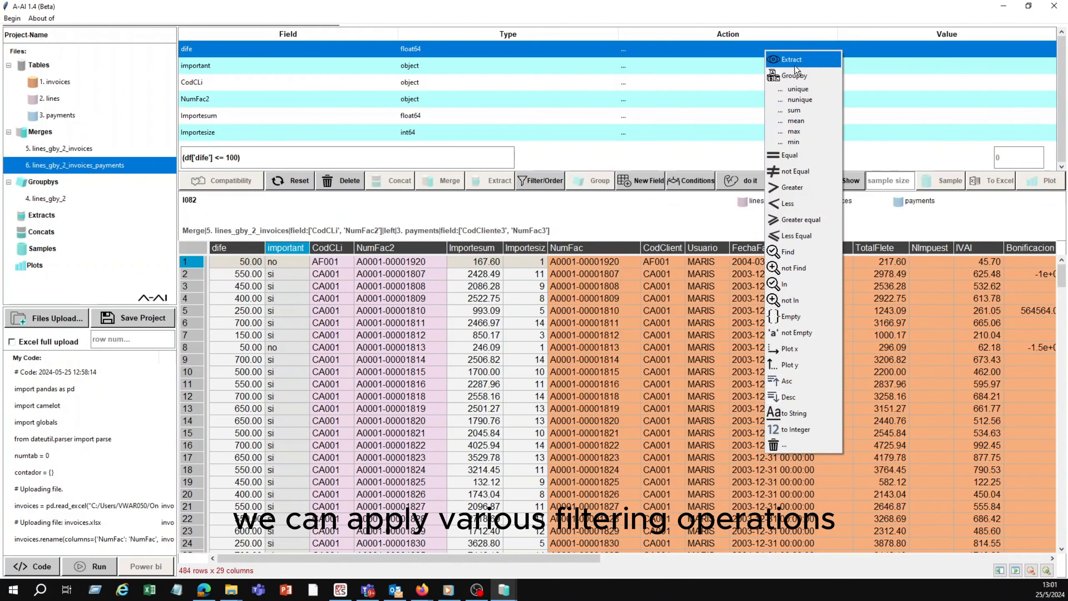
{"action": "left_click", "coordinate": [797, 187]}
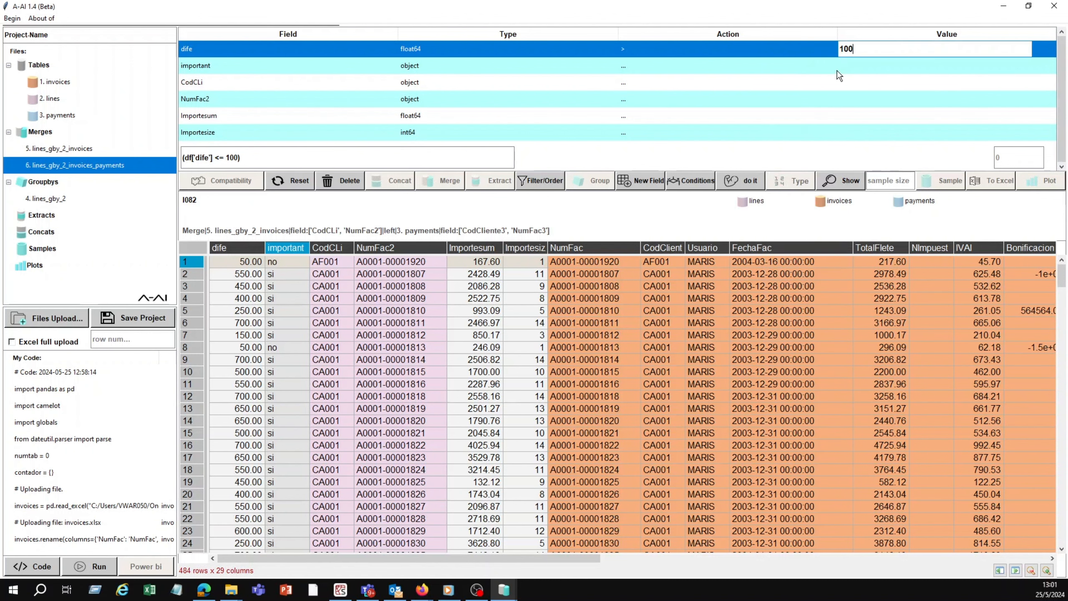
{"action": "key", "text": "Return"}
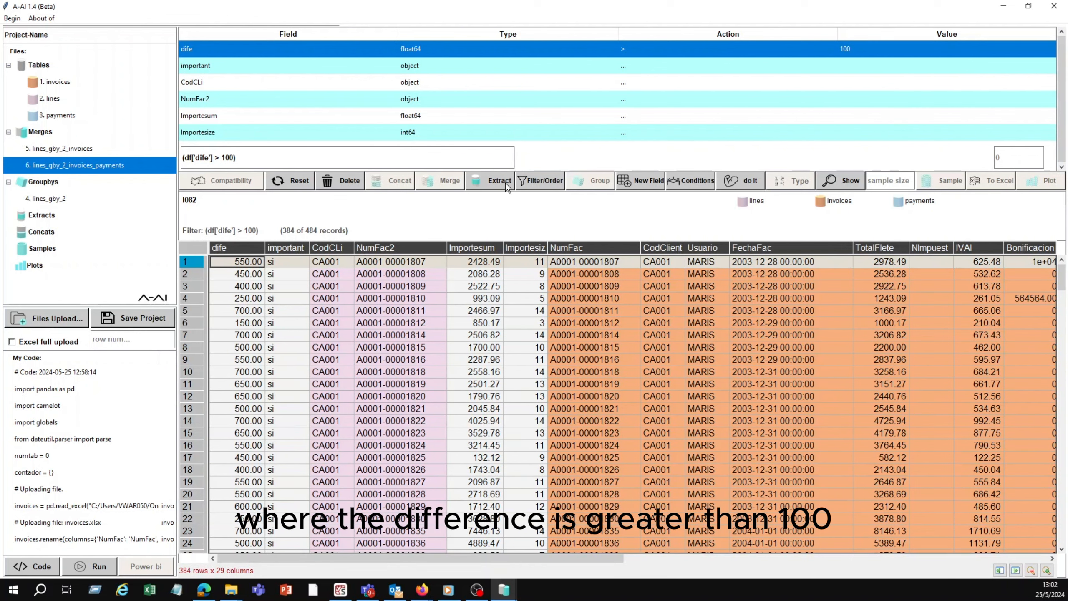
{"action": "left_click", "coordinate": [505, 182]}
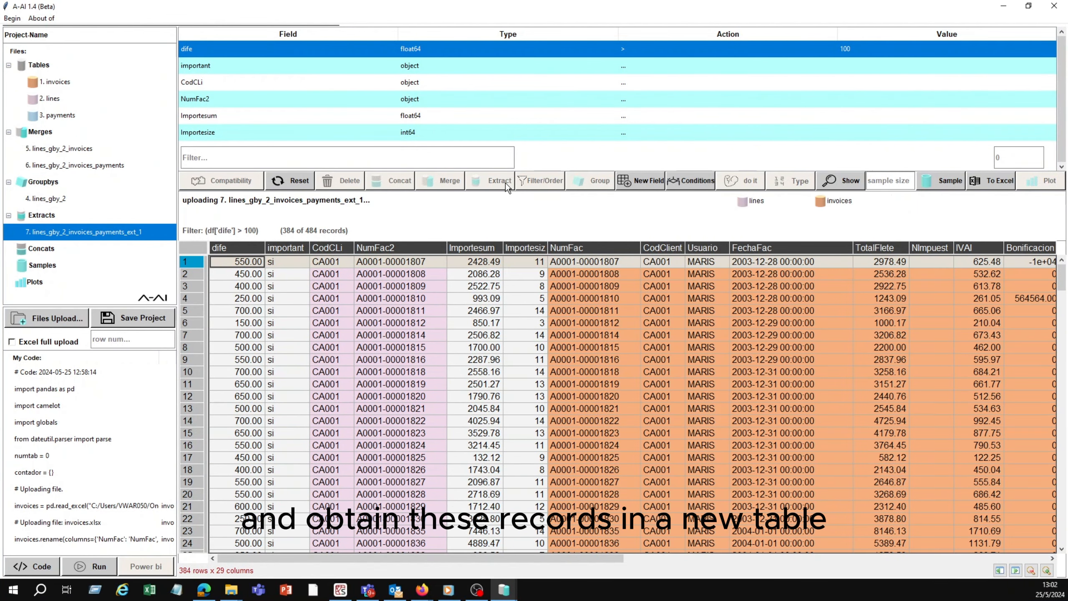
Step: Draw a sample of 30 records from the extracted table and export the sample to Excel
{"action": "left_click", "coordinate": [909, 180]}
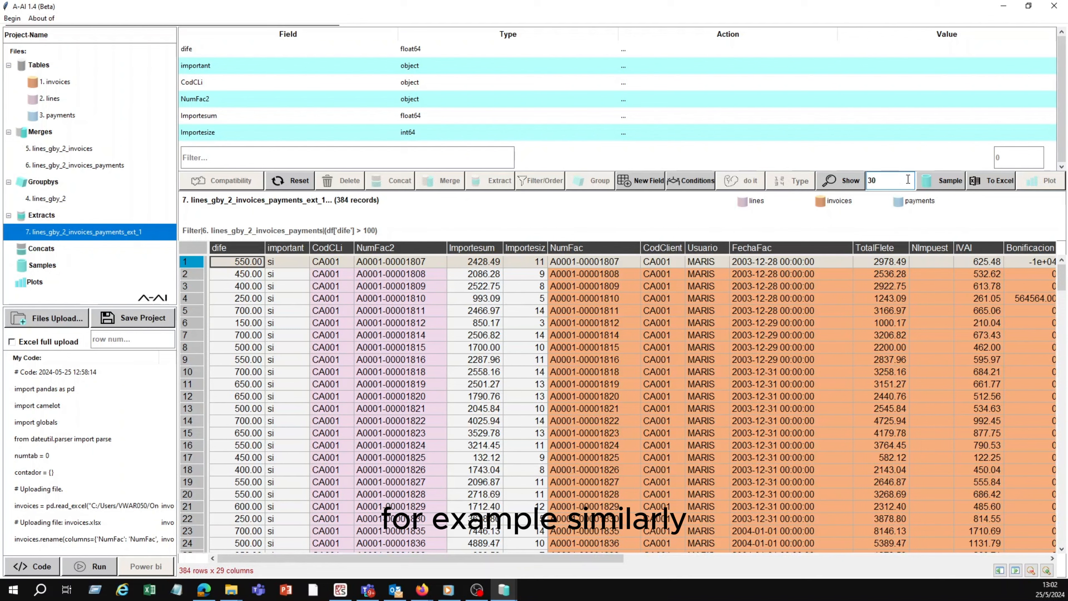
{"action": "left_click", "coordinate": [958, 179]}
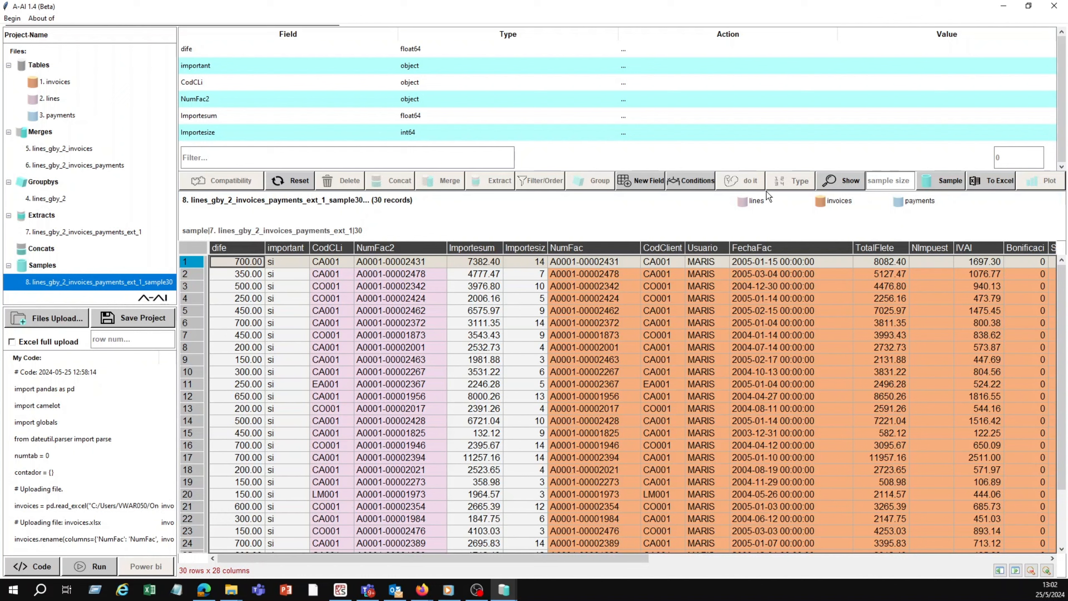
{"action": "left_click", "coordinate": [985, 184]}
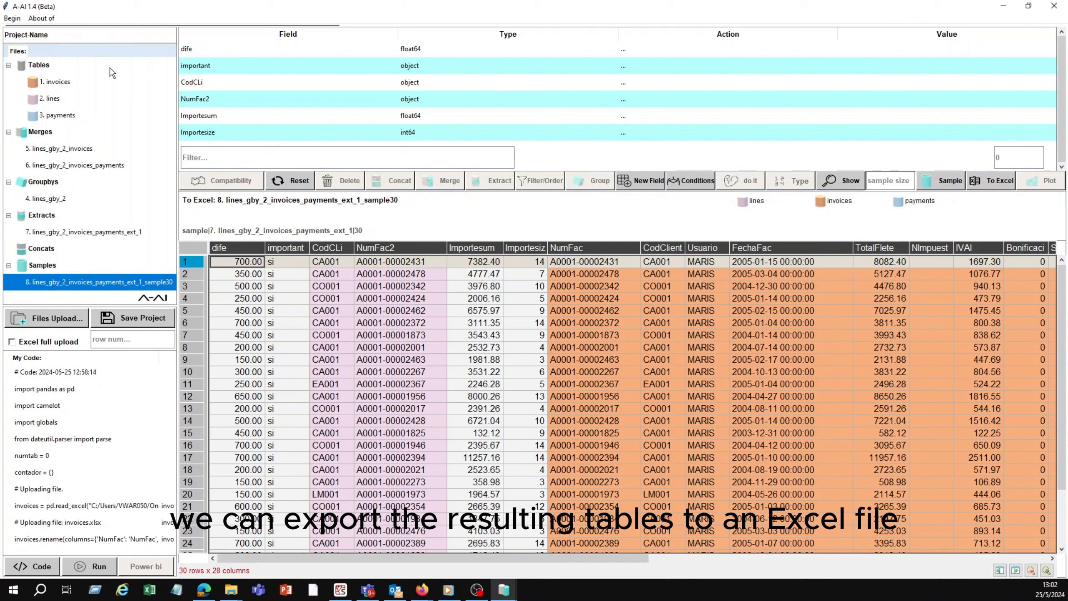
Step: Reload the 30-record sample table and display its history diagram in a maximized window
{"action": "left_click", "coordinate": [60, 201]}
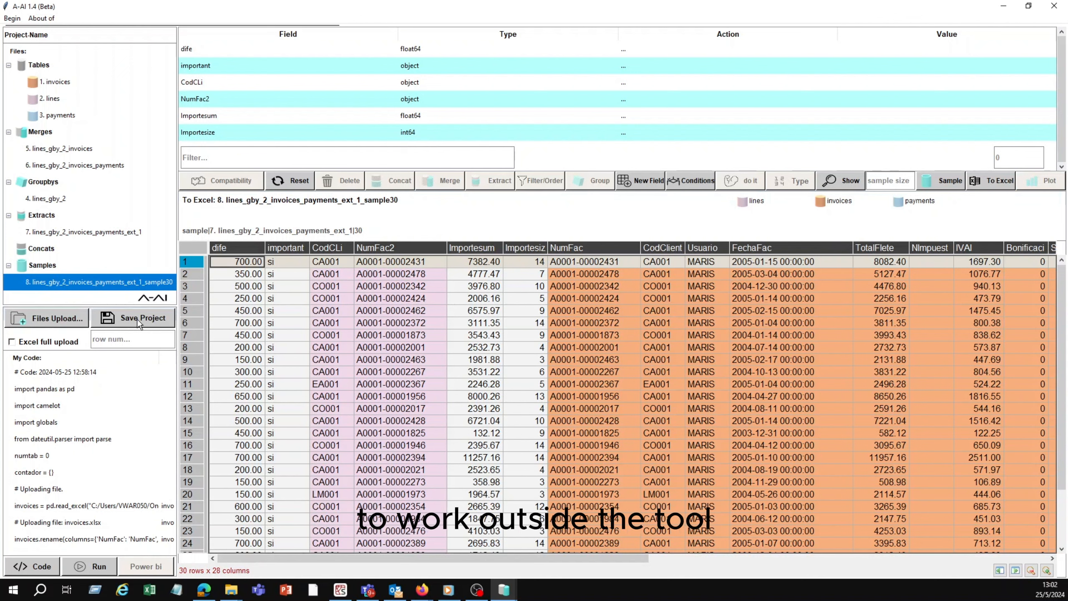
{"action": "scroll", "coordinate": [143, 204], "scroll_direction": "down", "scroll_amount": 1}
{"action": "left_click", "coordinate": [143, 214]}
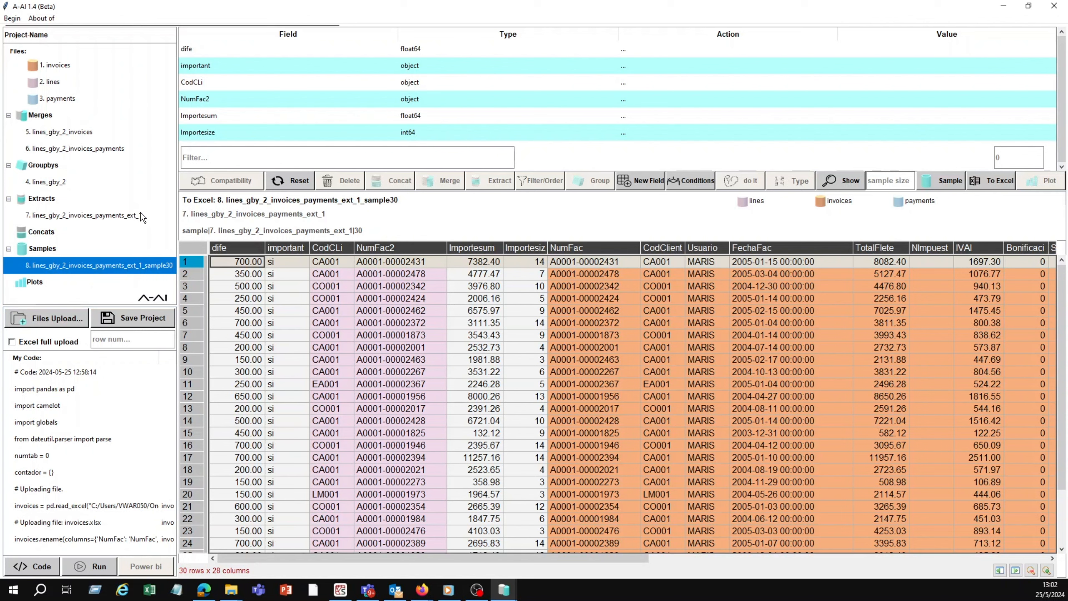
{"action": "left_click", "coordinate": [143, 266]}
{"action": "double_click", "coordinate": [143, 265]}
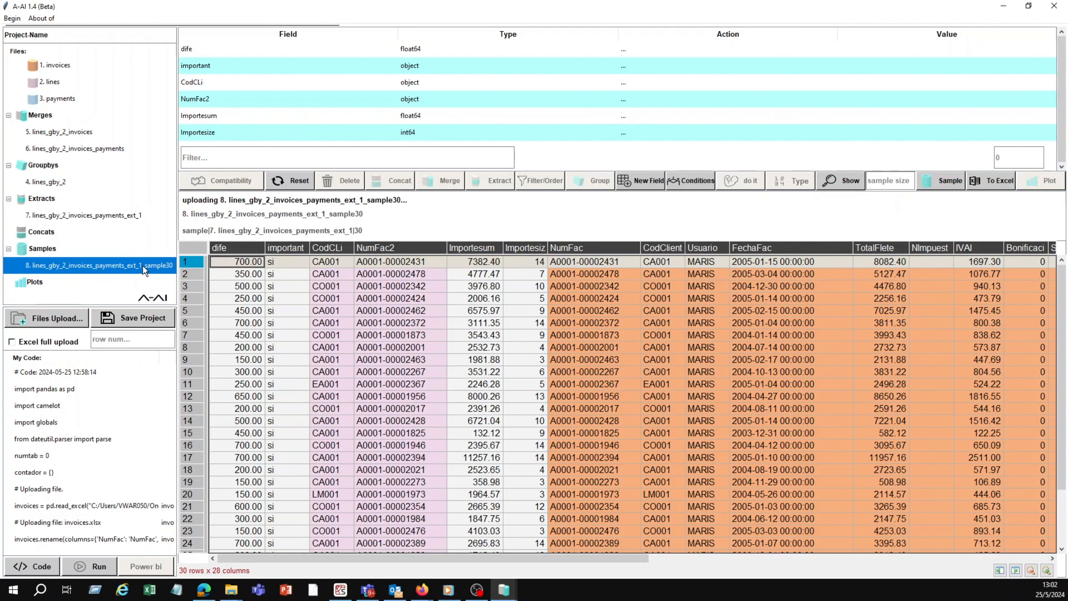
{"action": "right_click", "coordinate": [143, 266]}
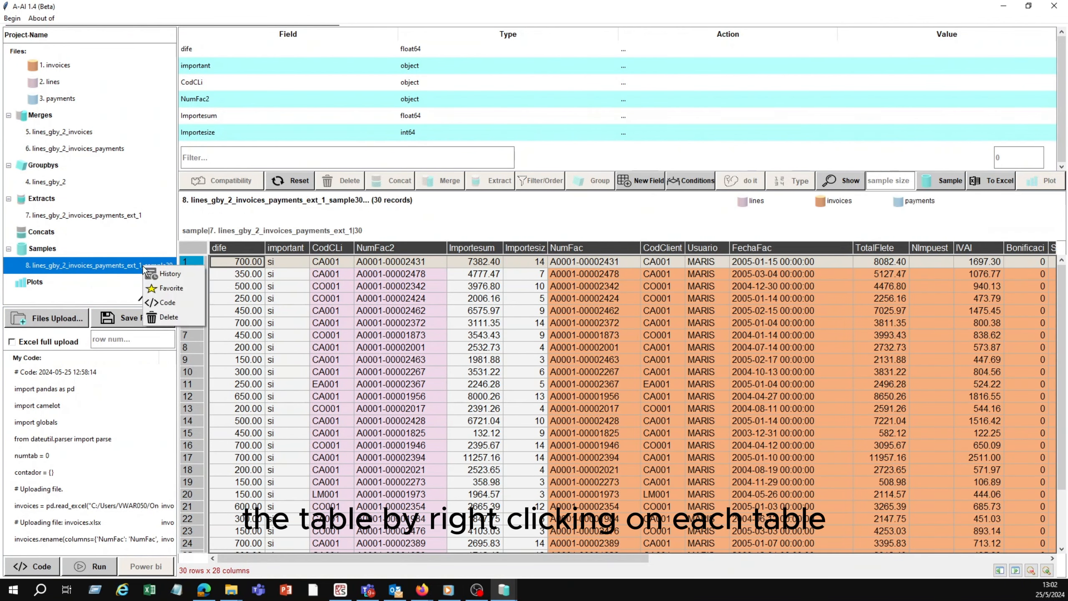
{"action": "left_click", "coordinate": [168, 274]}
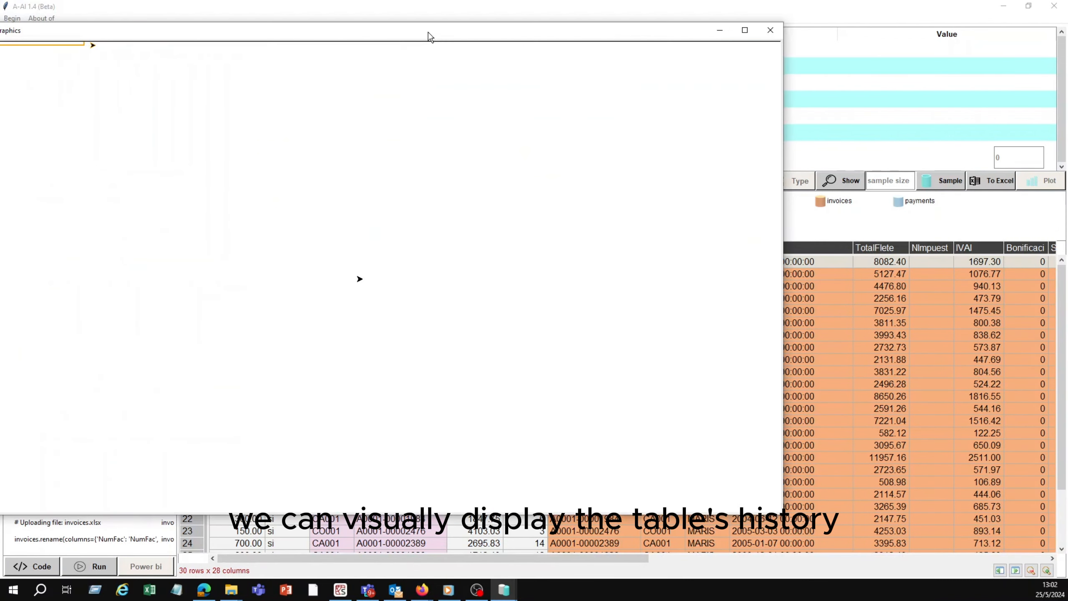
{"action": "left_click", "coordinate": [742, 29]}
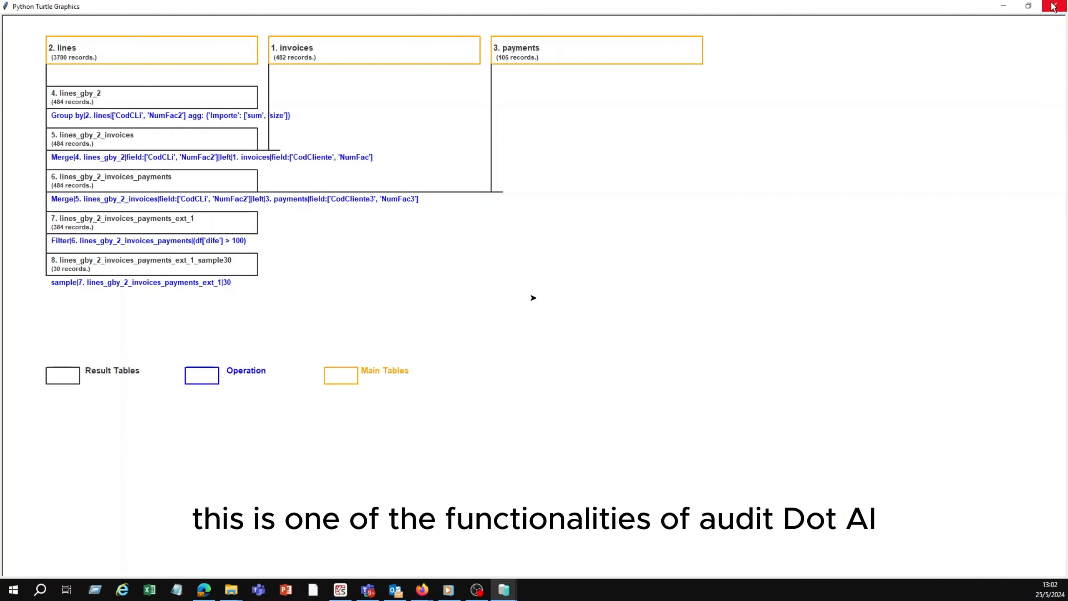
Step: Close the history diagram, display the code behind the 30-record sample table, and review it down to the Excel export
{"action": "left_click", "coordinate": [1055, 6]}
{"action": "right_click", "coordinate": [91, 269]}
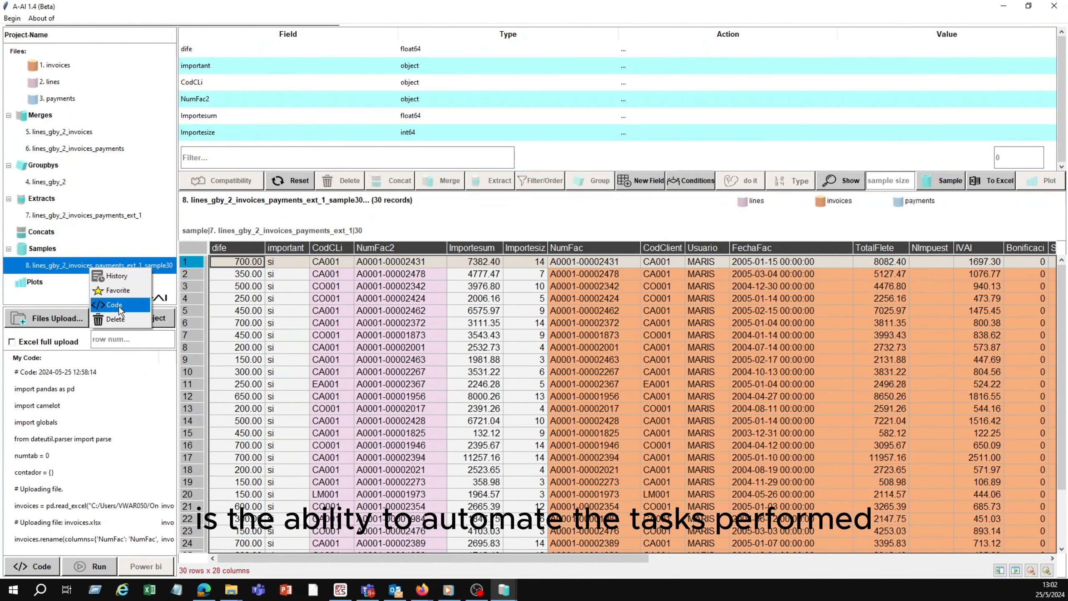
{"action": "left_click", "coordinate": [117, 305]}
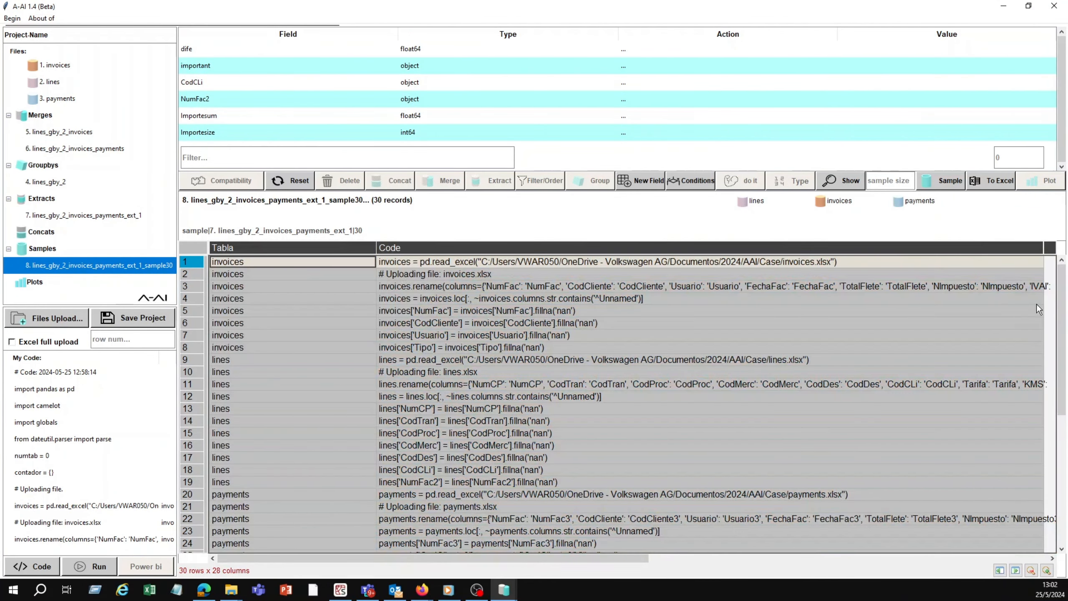
{"action": "left_click_drag", "start_coordinate": [1066, 303], "coordinate": [1043, 498]}
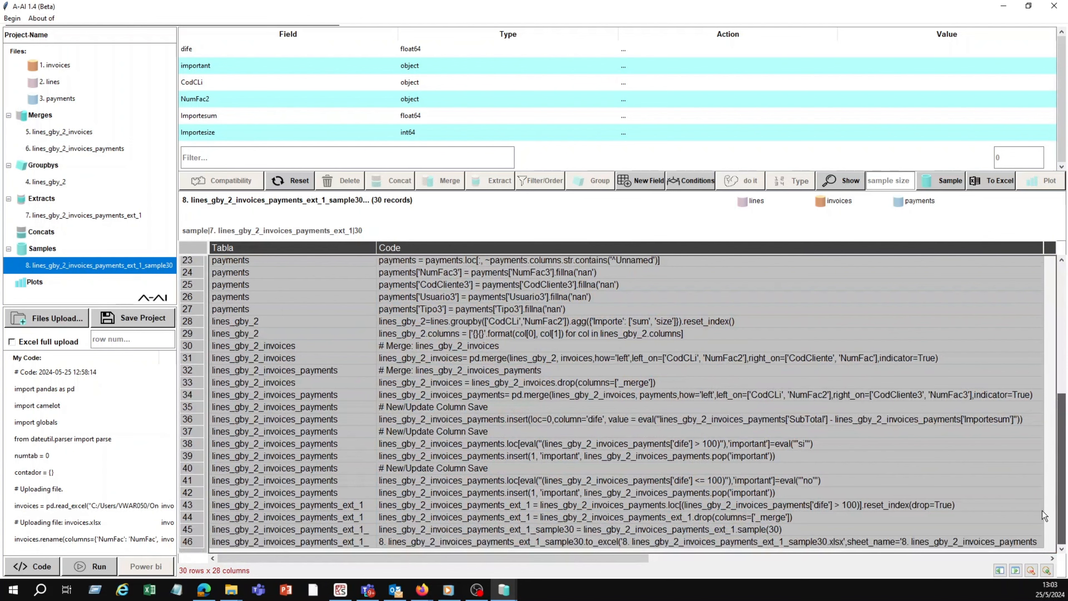
Step: Export the full project's Python code and rerun the entire project
{"action": "left_click", "coordinate": [53, 567]}
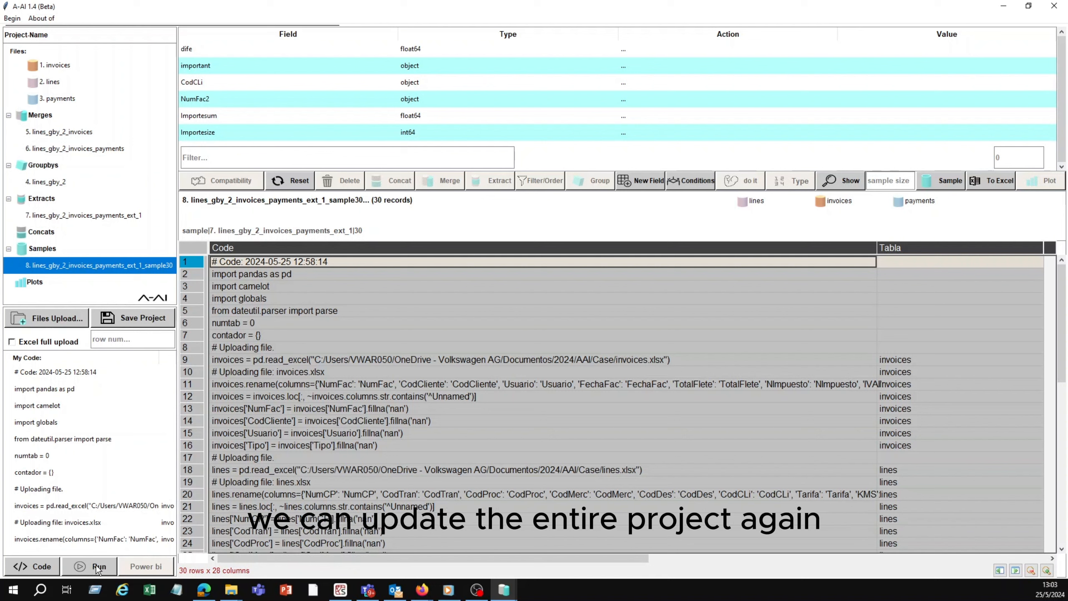
{"action": "left_click", "coordinate": [96, 564]}
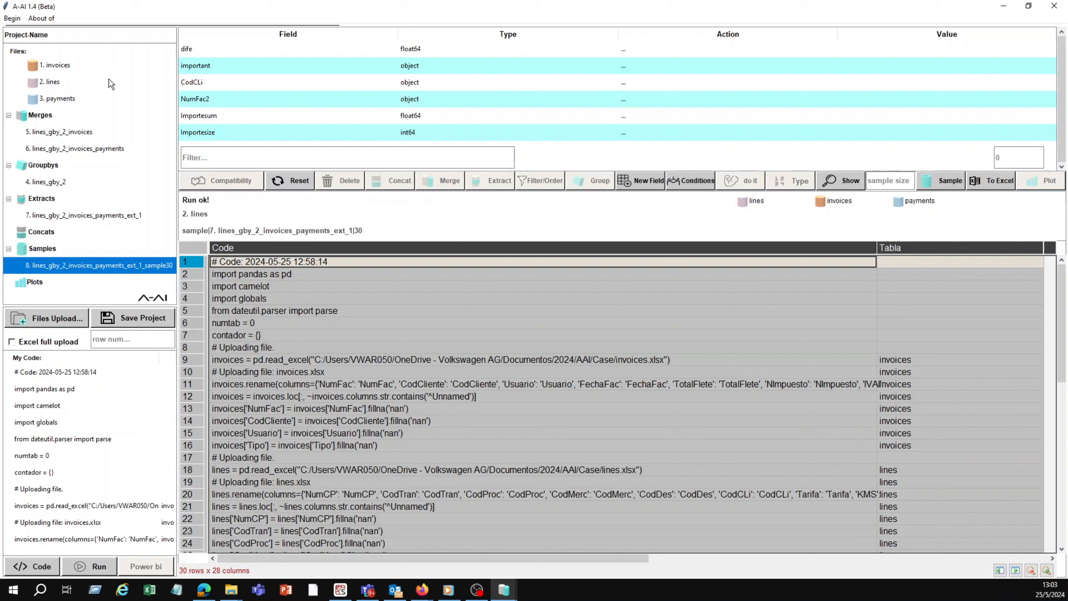
Step: Save the project as an aai file named invoices in the Case folder
{"action": "left_click", "coordinate": [151, 320]}
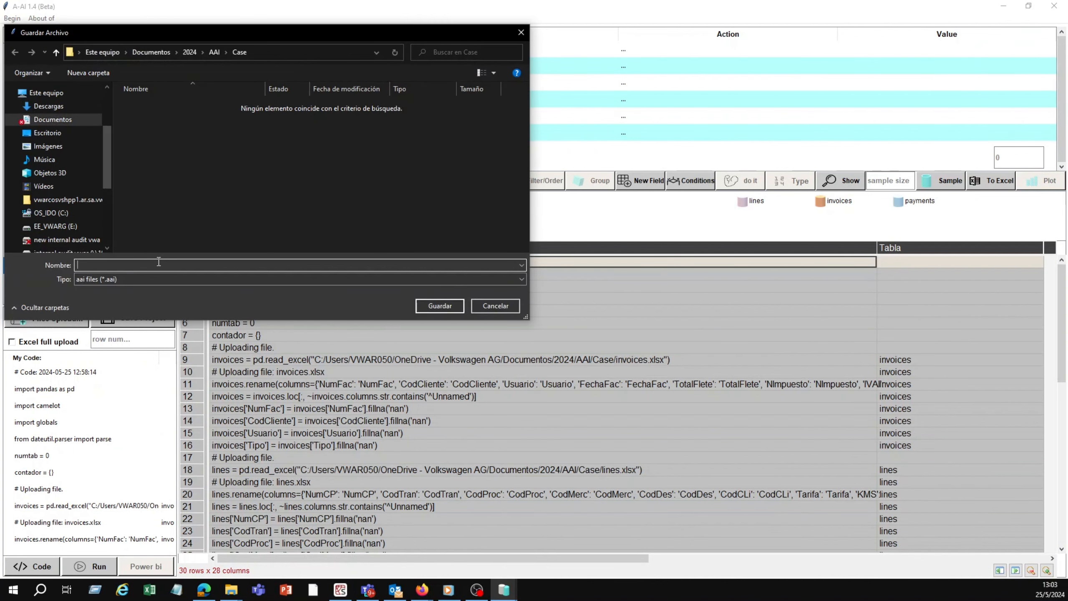
{"action": "type", "text": "in"}
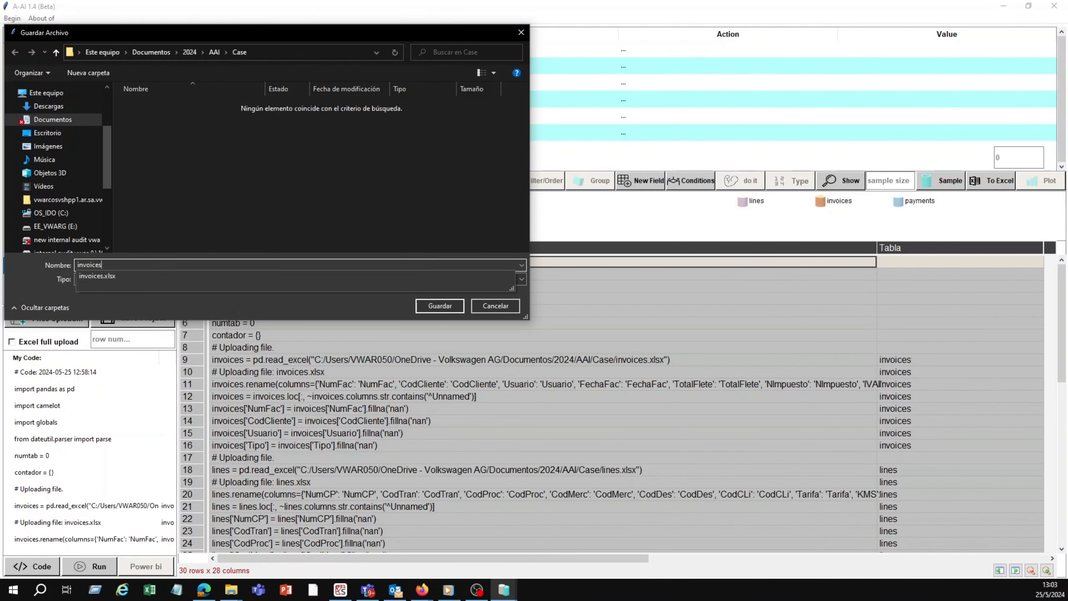
{"action": "type", "text": "voices"}
{"action": "left_click", "coordinate": [439, 305]}
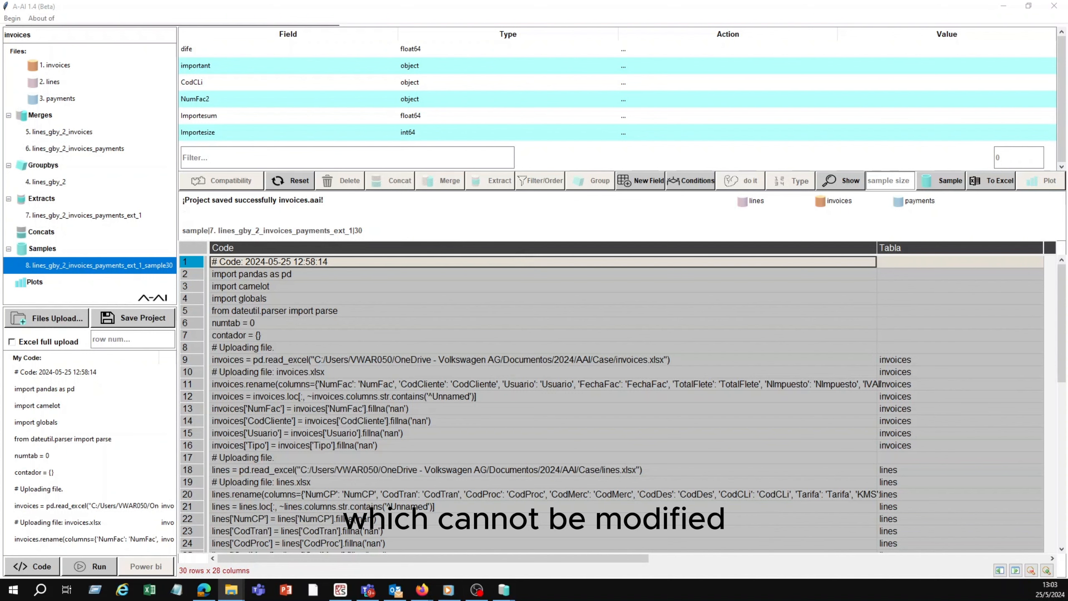
Step: In File Explorer, check the Case folder for the saved project, the exported sample workbook and the Project-Name.py code file
{"action": "left_click_drag", "start_coordinate": [400, 52], "coordinate": [418, 46]}
{"action": "left_click", "coordinate": [418, 45]}
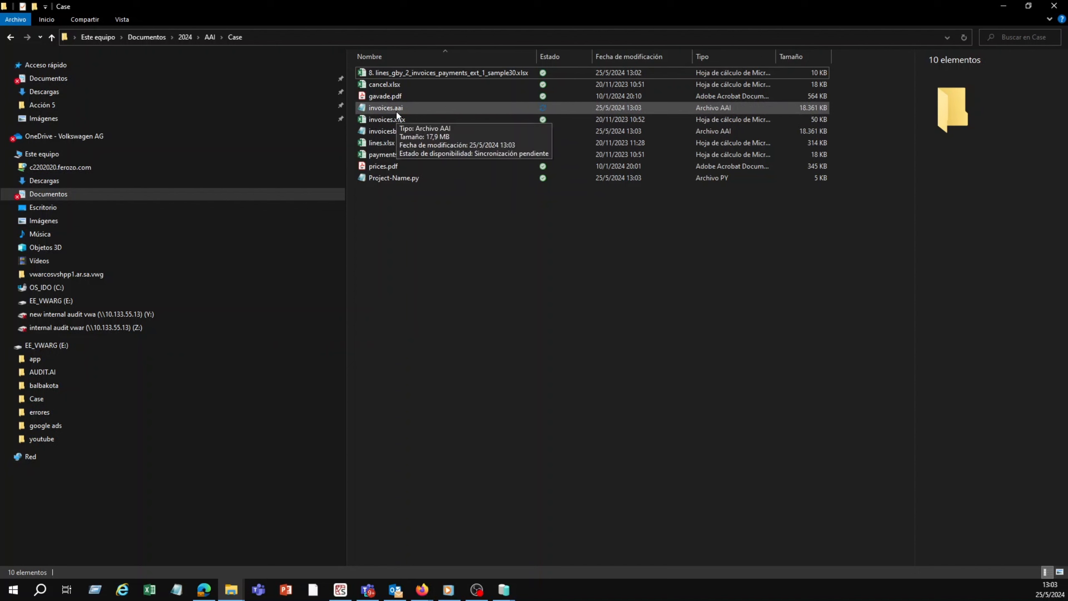
{"action": "left_click", "coordinate": [407, 73]}
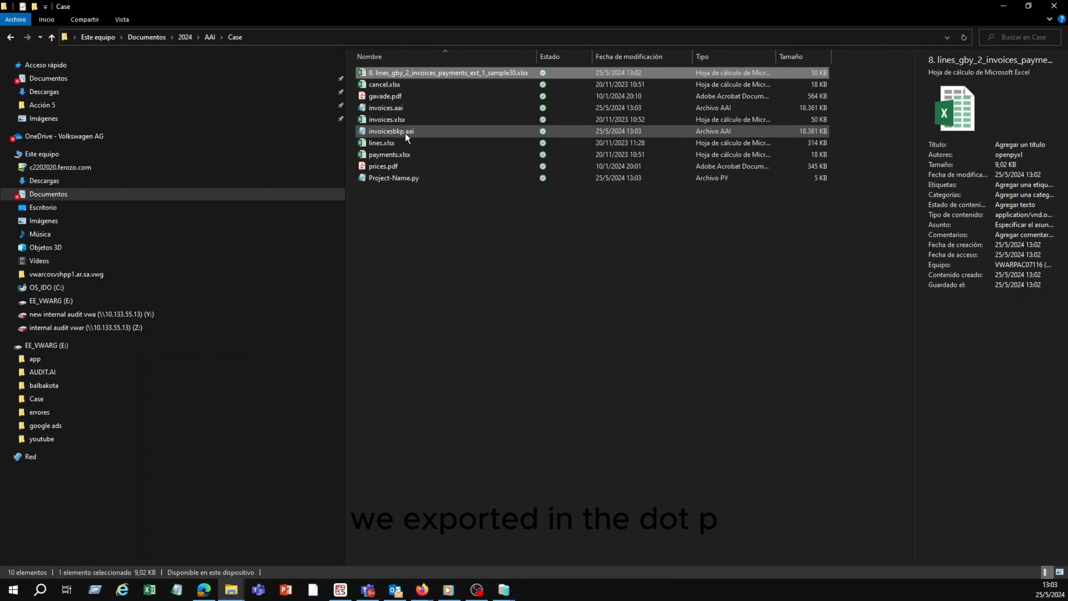
{"action": "left_click", "coordinate": [397, 178]}
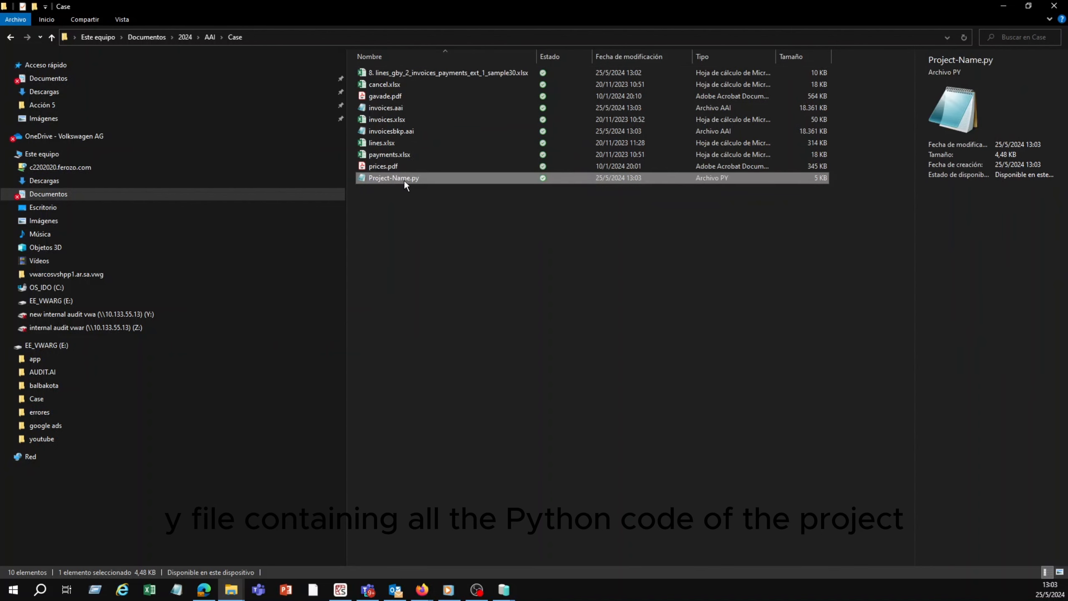
Step: Return to A-AI, export the code of the saved project, and locate invoices.py in the Case folder in File Explorer
{"action": "mouse_move", "coordinate": [511, 594]}
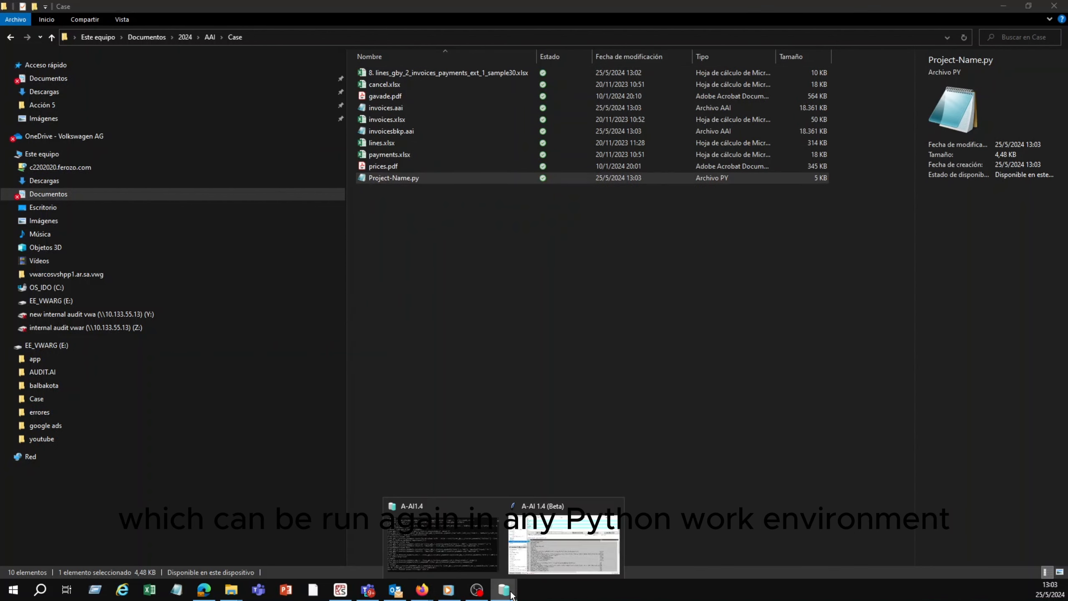
{"action": "left_click", "coordinate": [550, 560]}
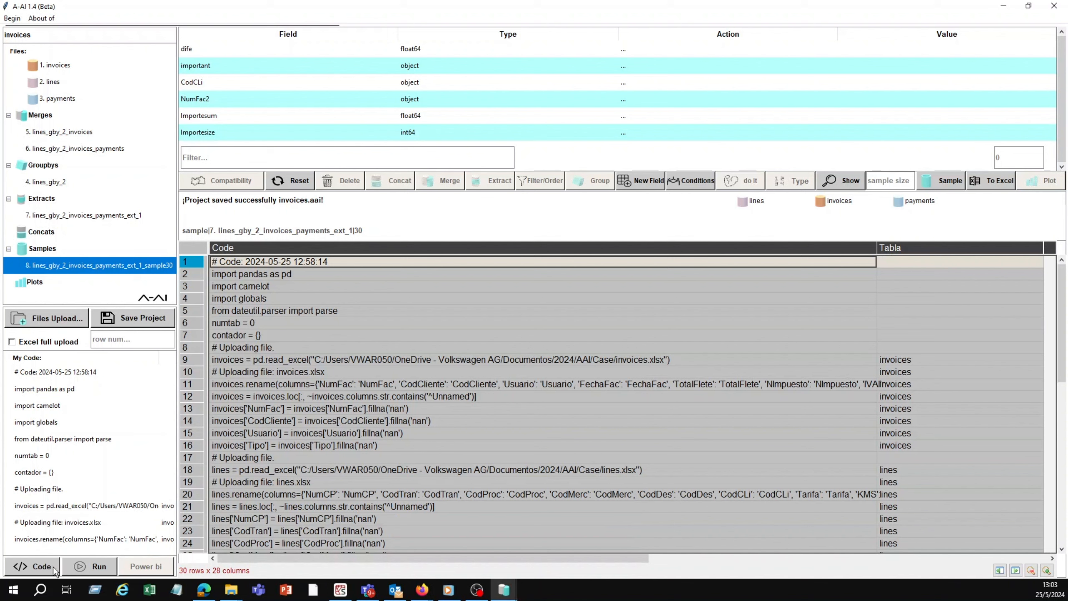
{"action": "left_click", "coordinate": [240, 592]}
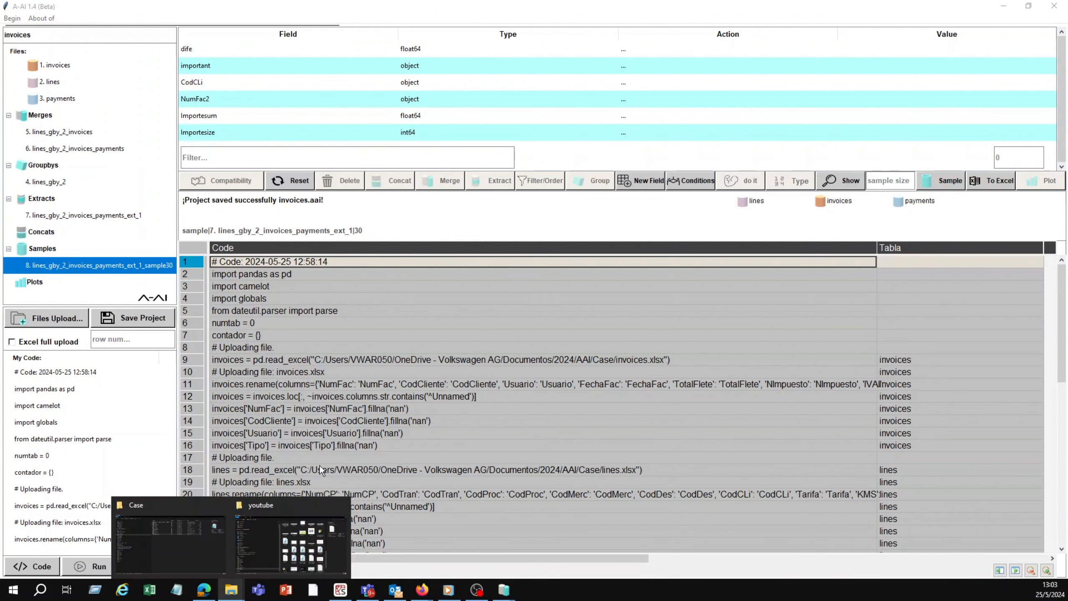
{"action": "left_click", "coordinate": [194, 538]}
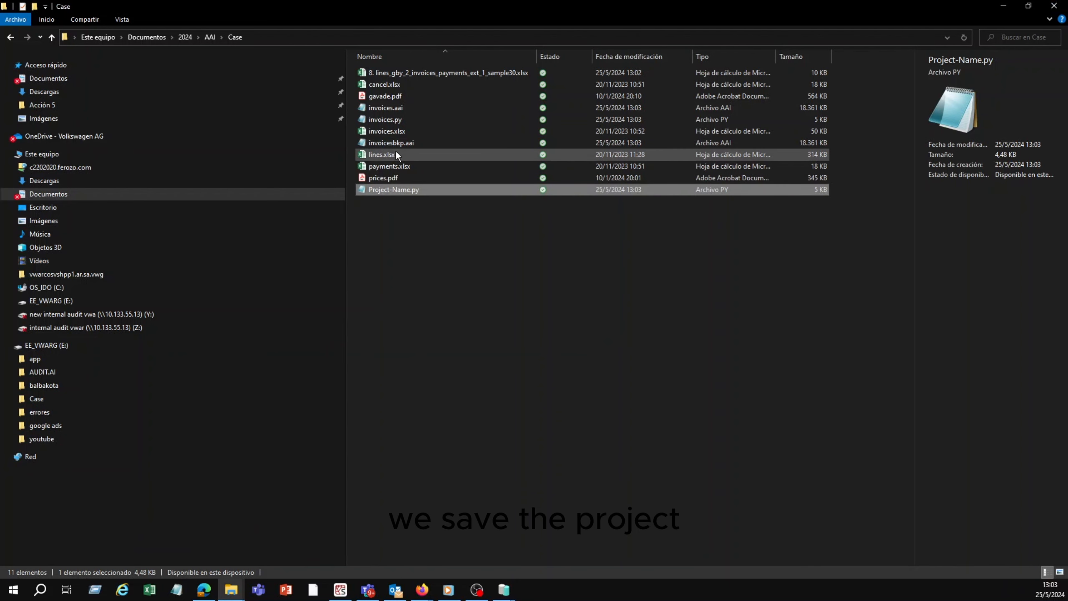
{"action": "left_click", "coordinate": [401, 119]}
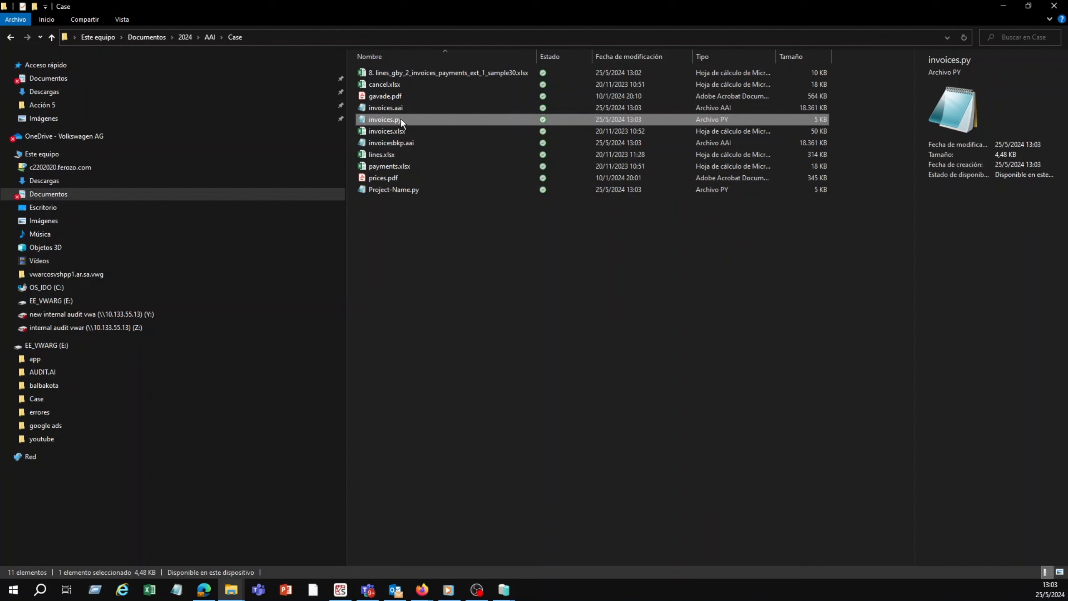
Step: Open invoices.py in Spyder and examine its code from the file uploads through to the final Excel export
{"action": "left_click_drag", "start_coordinate": [400, 118], "coordinate": [175, 548]}
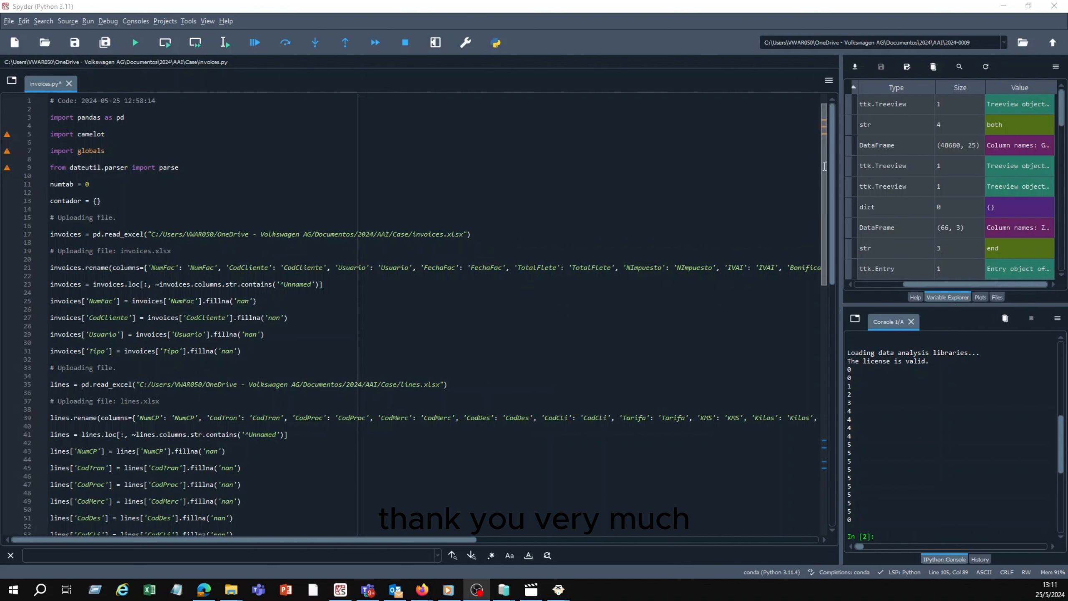
{"action": "left_click_drag", "start_coordinate": [831, 155], "coordinate": [809, 466]}
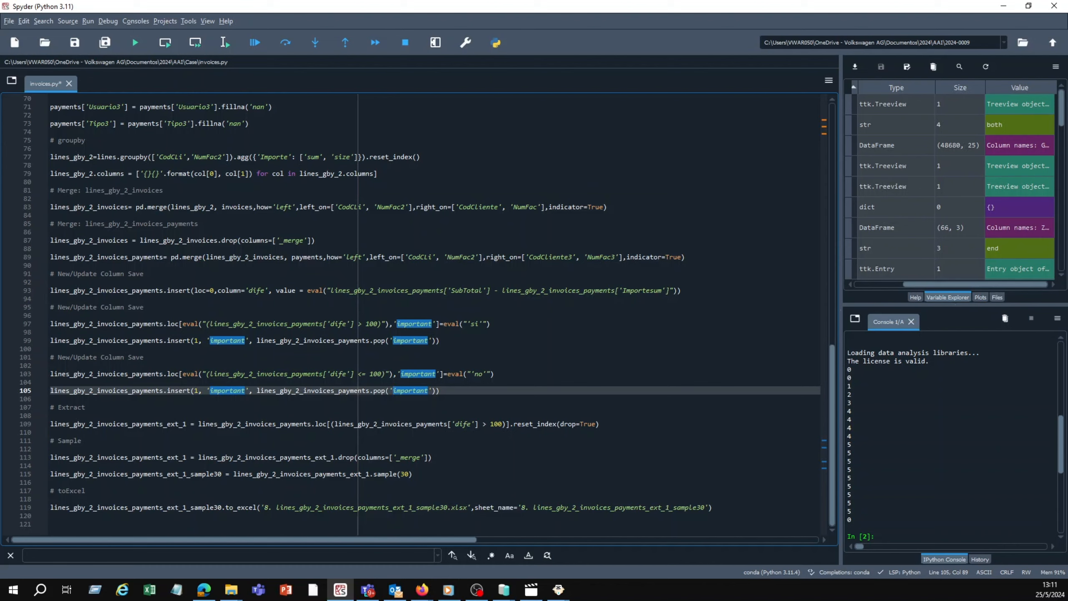
Step: Switch back to A-AI and mark the 30-record sample table as a favorite
{"action": "key", "text": "alt+Tab"}
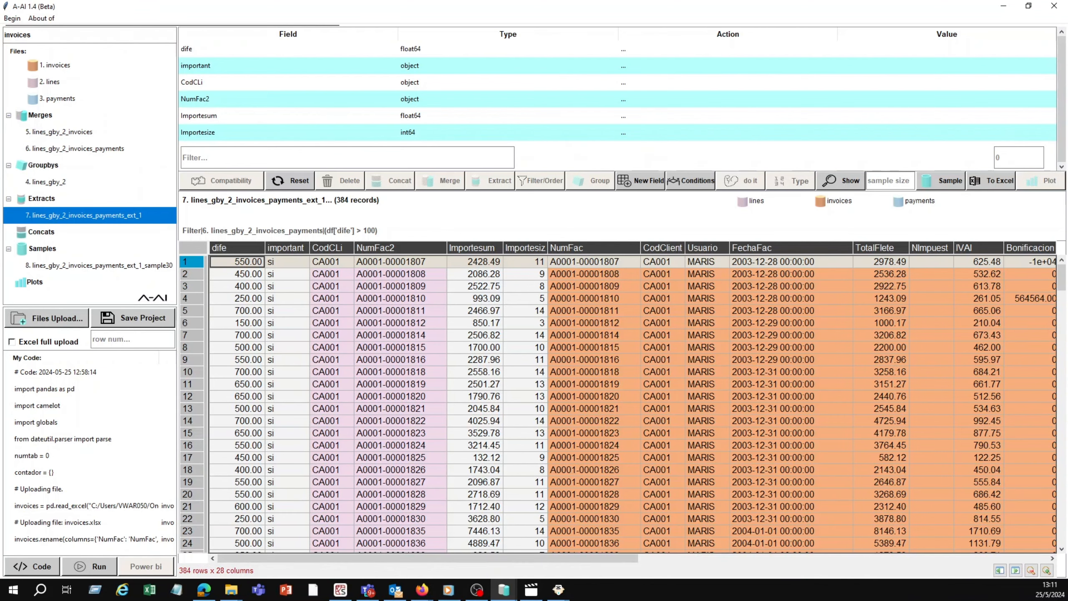
{"action": "left_click", "coordinate": [134, 266]}
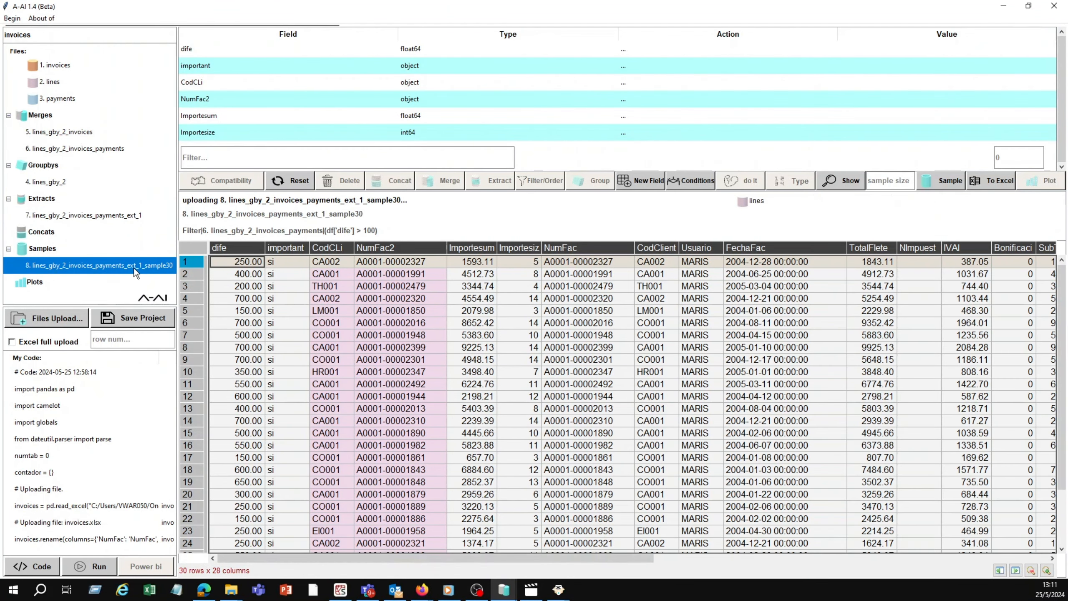
{"action": "right_click", "coordinate": [133, 267]}
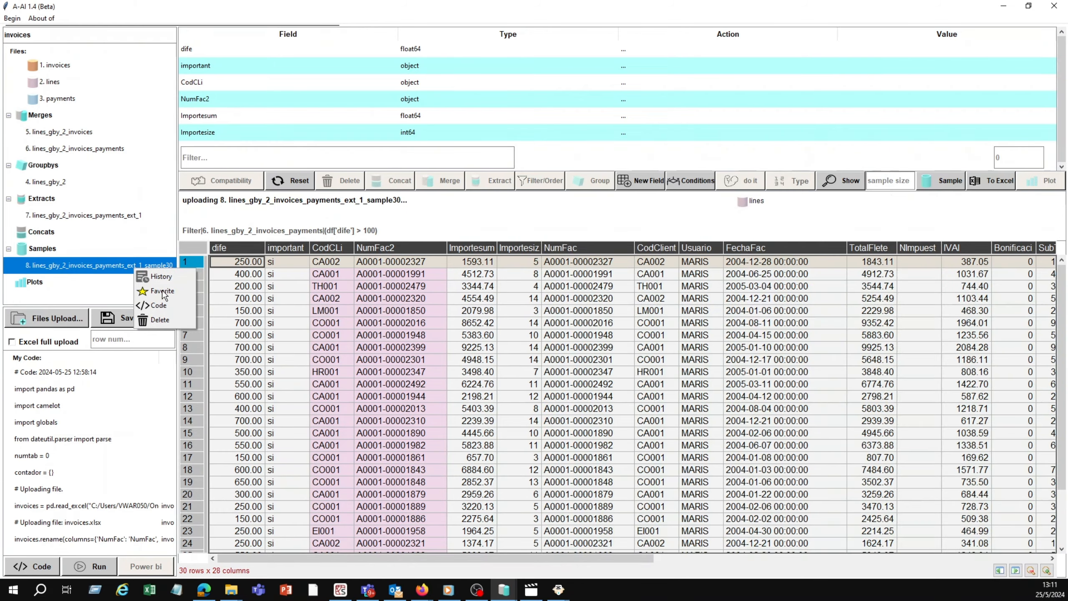
{"action": "left_click", "coordinate": [162, 291]}
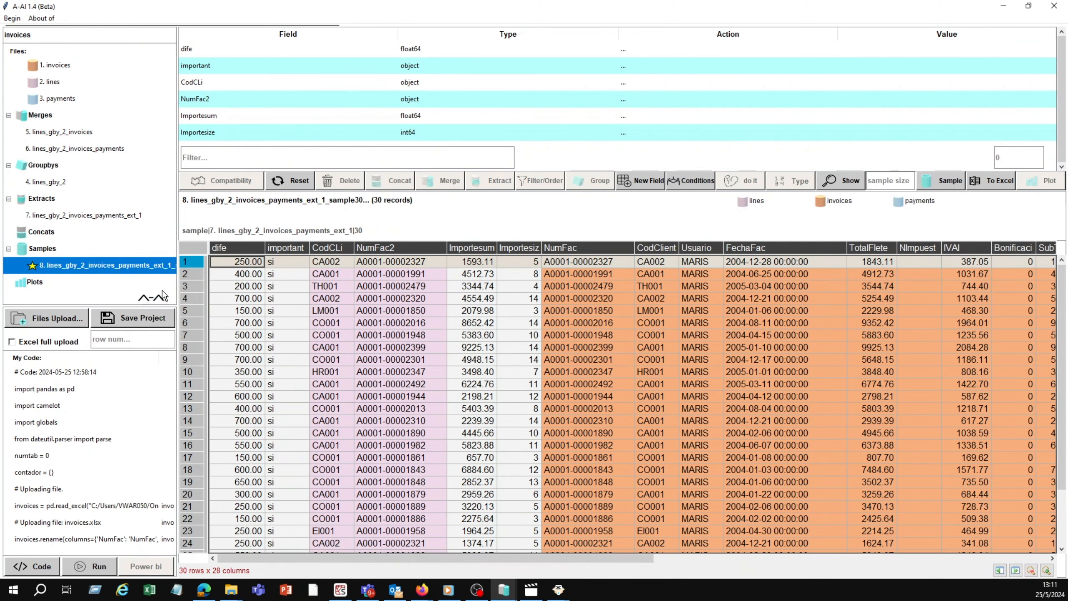
Step: Mark the extracted table lines_gby_2_invoices_payments_ext_1 as a favorite
{"action": "left_click", "coordinate": [70, 216]}
{"action": "right_click", "coordinate": [69, 215]}
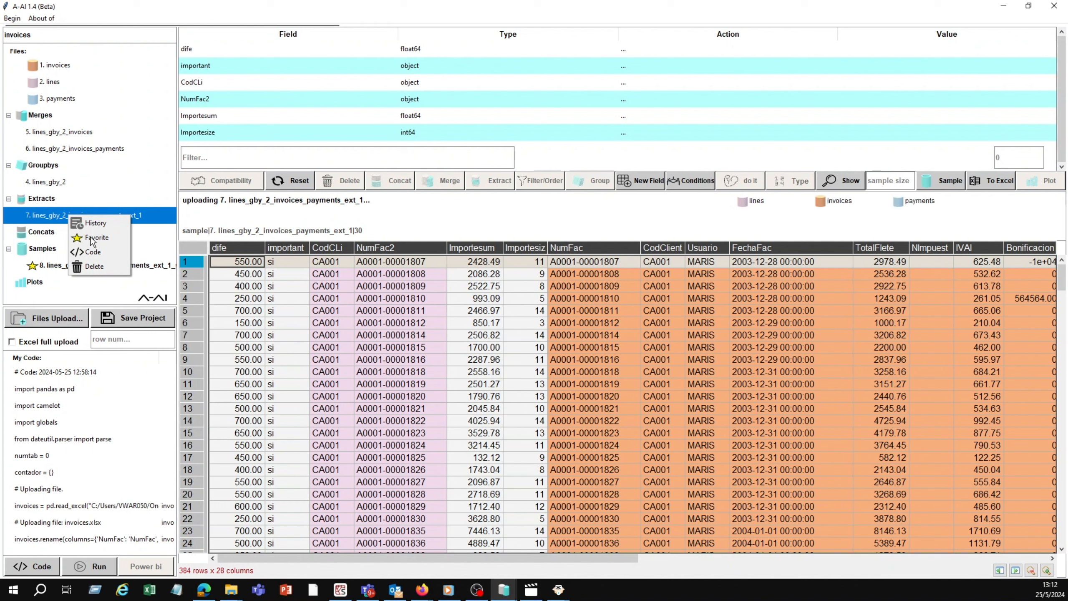
{"action": "left_click", "coordinate": [90, 237]}
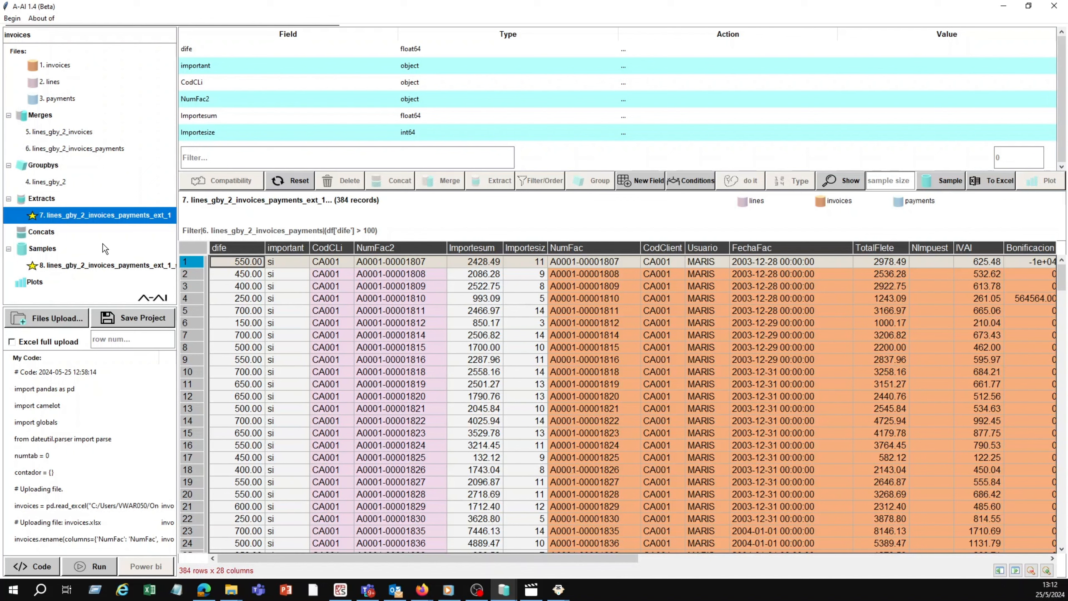
Step: Collapse the Tables, Merges, Groupbys, Extracts and Samples groups in the project tree
{"action": "scroll", "coordinate": [74, 145], "scroll_direction": "up", "scroll_amount": 1}
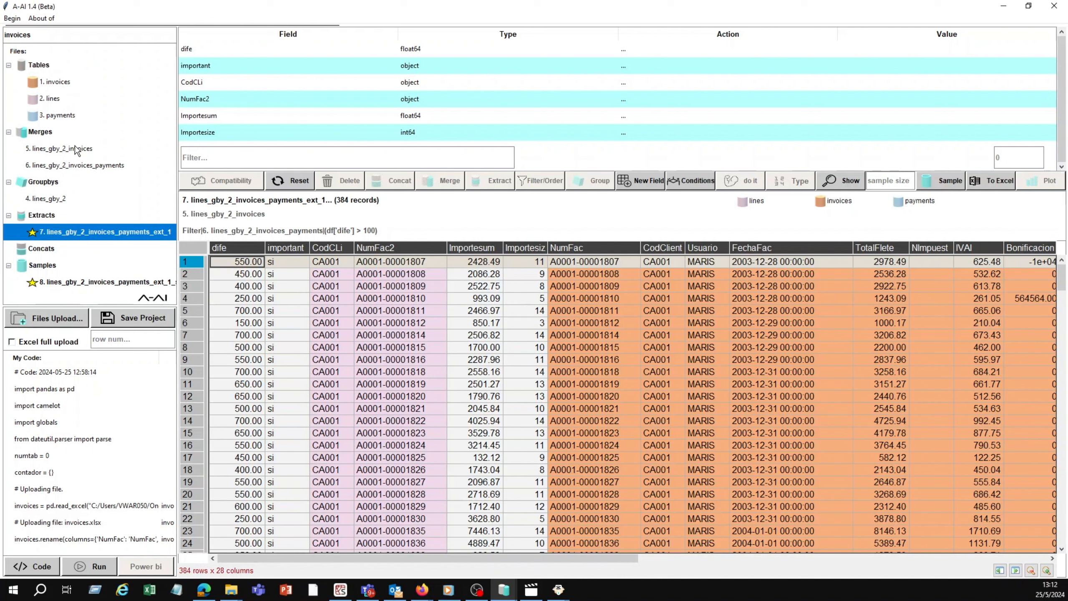
{"action": "left_click", "coordinate": [9, 66]}
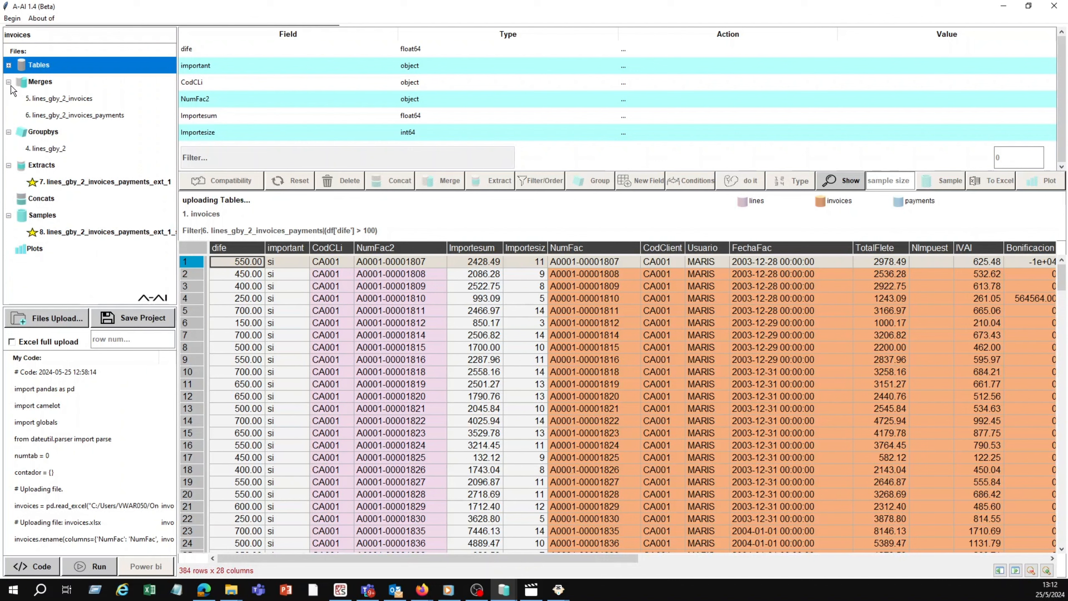
{"action": "left_click", "coordinate": [9, 84]}
{"action": "left_click", "coordinate": [9, 82]}
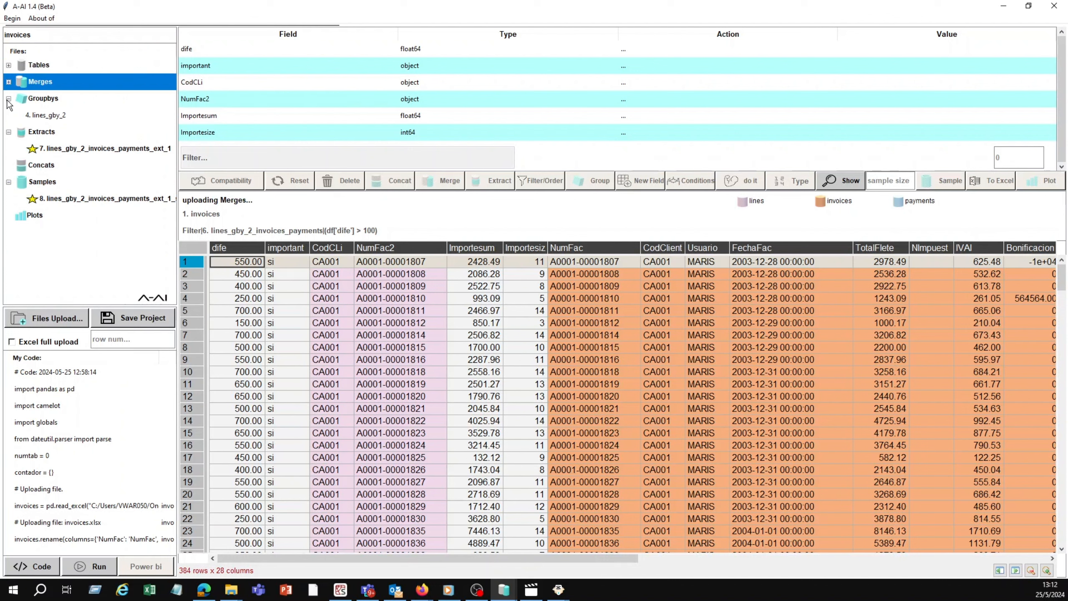
{"action": "left_click", "coordinate": [8, 99]}
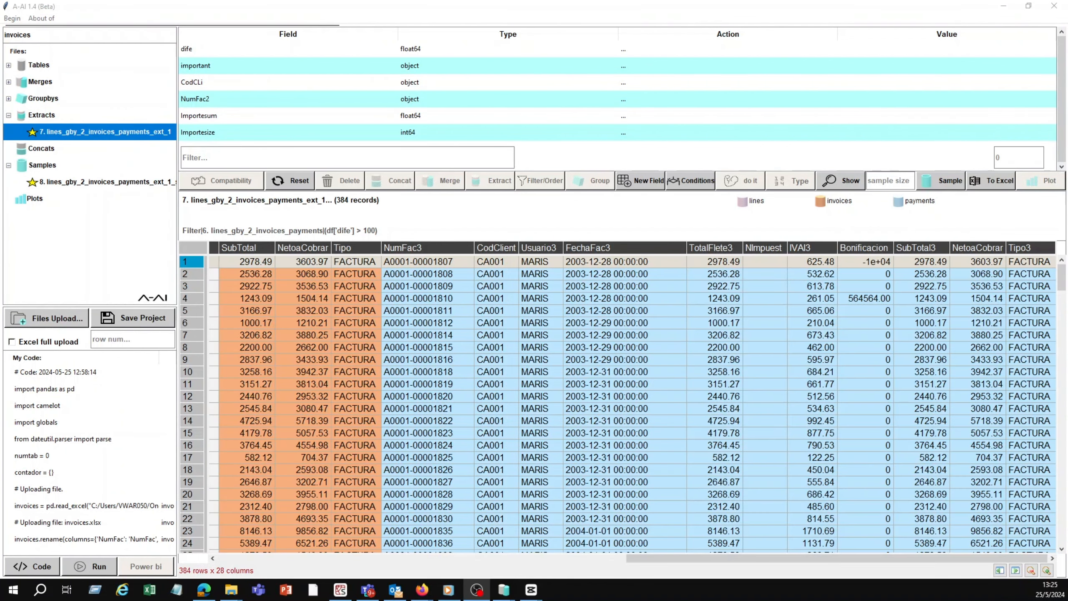
{"action": "left_click", "coordinate": [9, 115]}
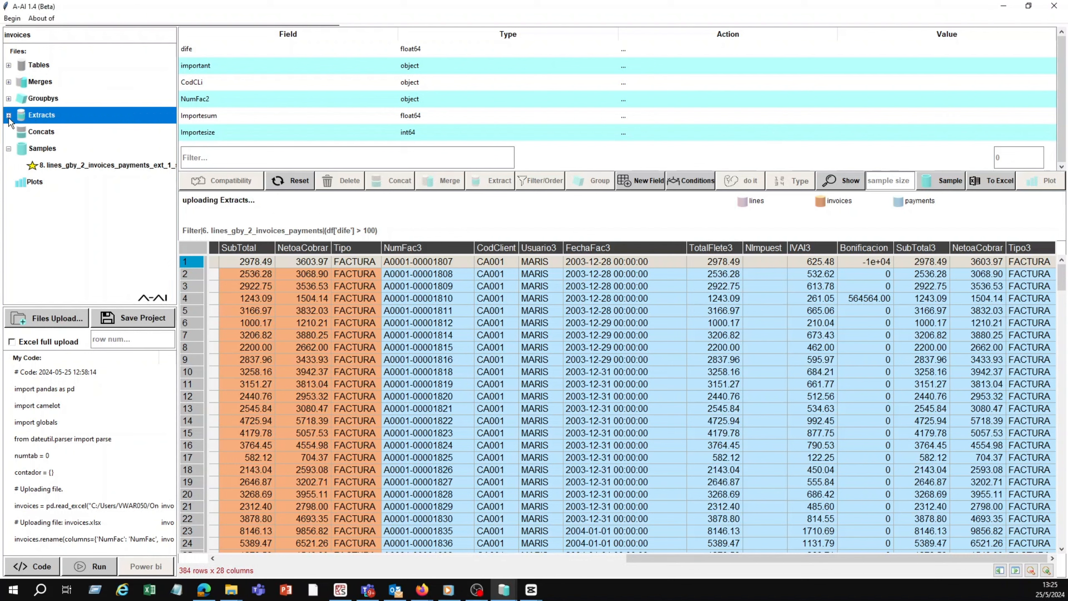
{"action": "left_click", "coordinate": [9, 148]}
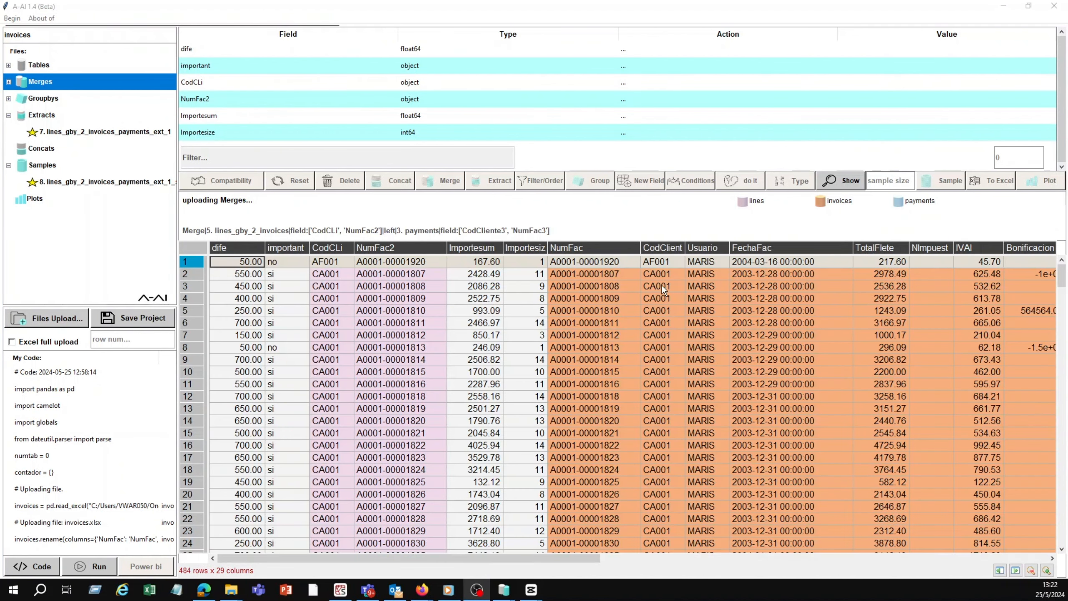
Step: Load the favorite extracted table and examine its invoice and payment columns through to Tipo3
{"action": "left_click", "coordinate": [154, 130]}
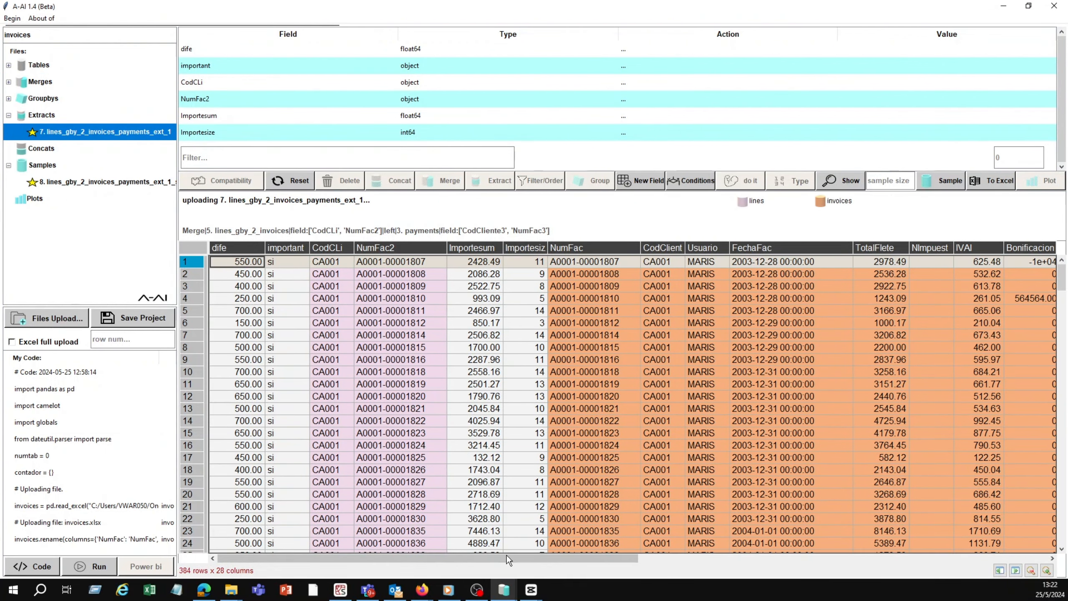
{"action": "left_click_drag", "start_coordinate": [507, 560], "coordinate": [954, 554]}
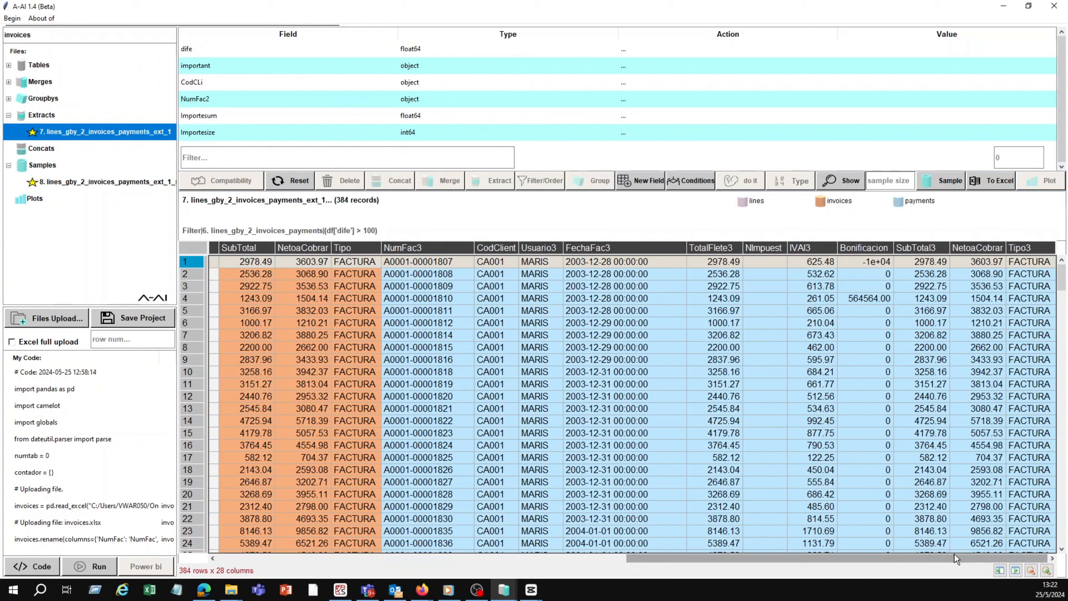